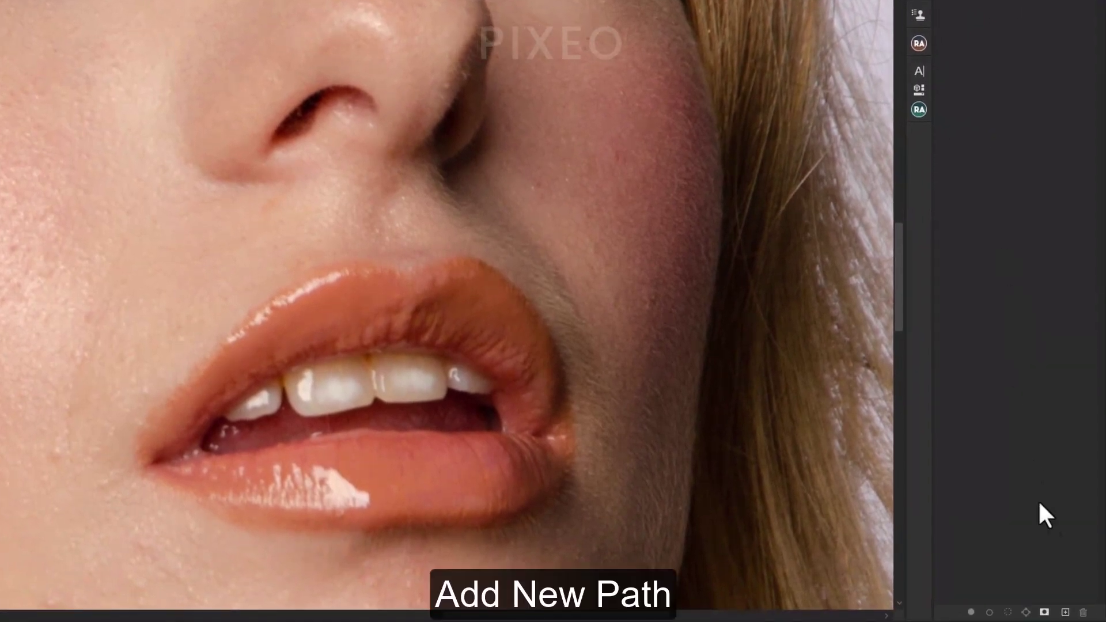
- Create a new path and trace the outer contour of both lips with the Pen tool
click(1065, 613)
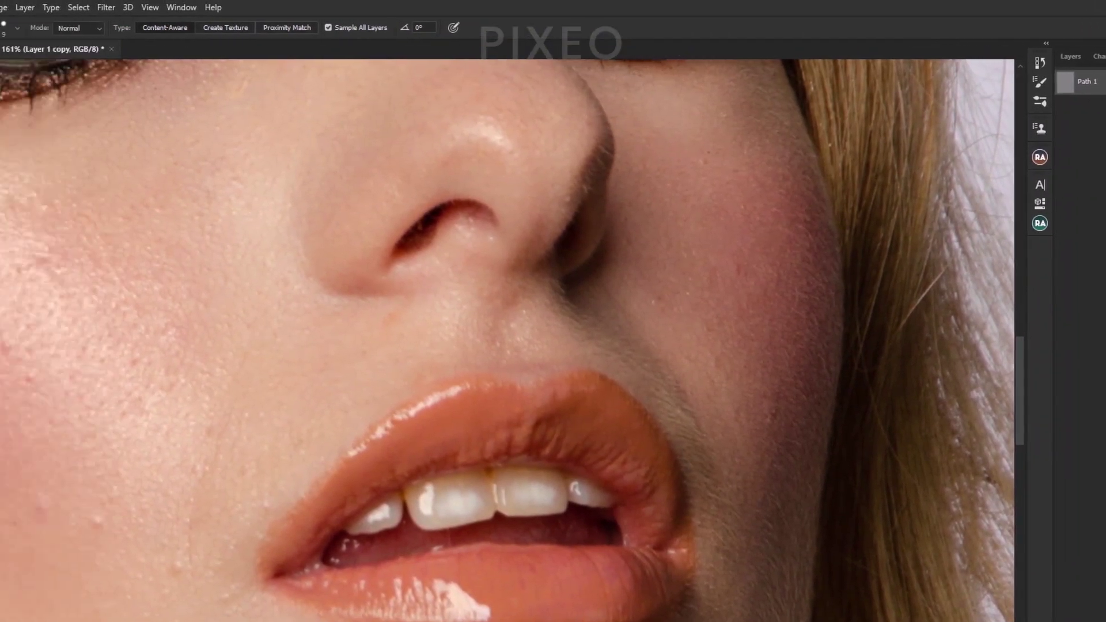
click(15, 334)
click(86, 336)
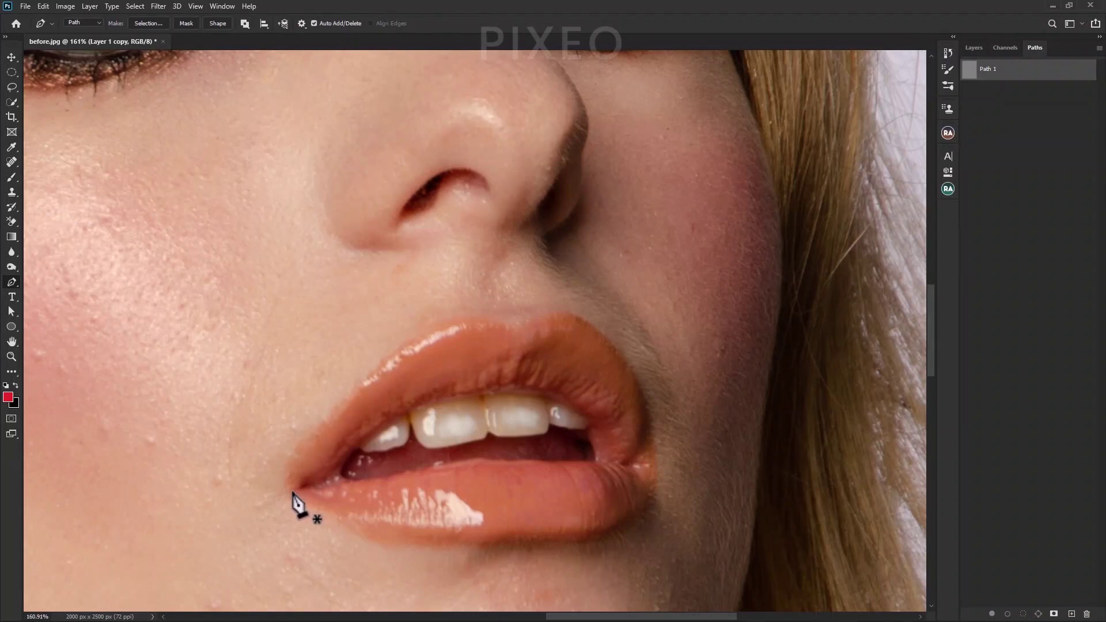
mouse_move(648, 533)
mouse_down()
mouse_move(695, 519)
mouse_move(694, 532)
mouse_move(658, 531)
mouse_up()
drag(649, 461, 648, 369)
- Trace the inner mouth opening around the teeth as a closed second contour in the same path
alt+click(479, 458)
drag(527, 451, 580, 417)
click(595, 462)
alt+click(587, 431)
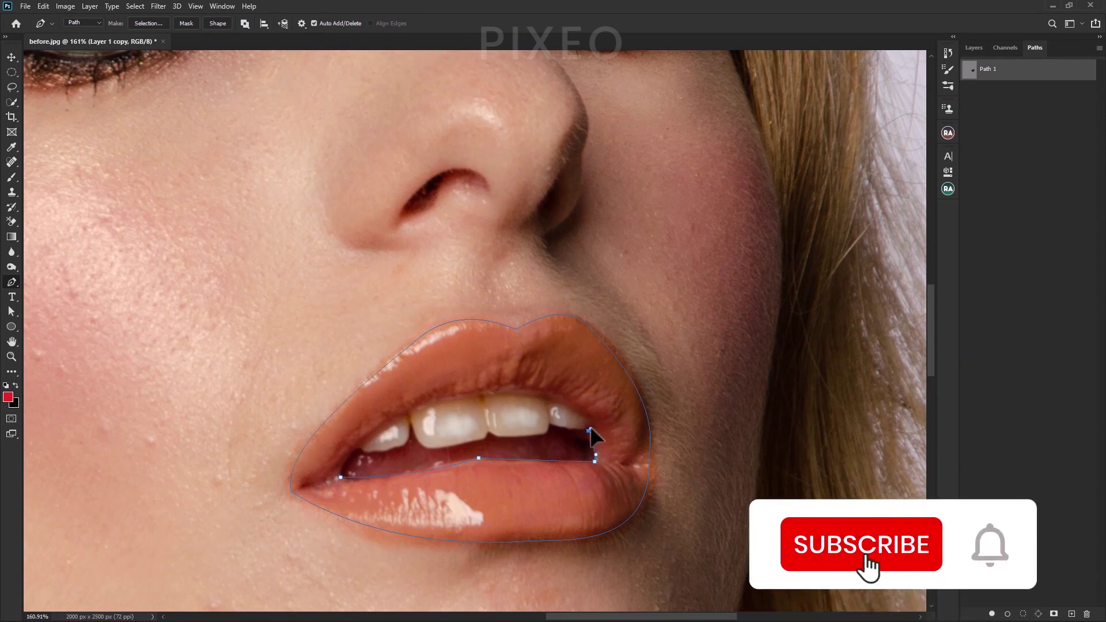
click(598, 428)
drag(501, 390, 440, 396)
click(340, 477)
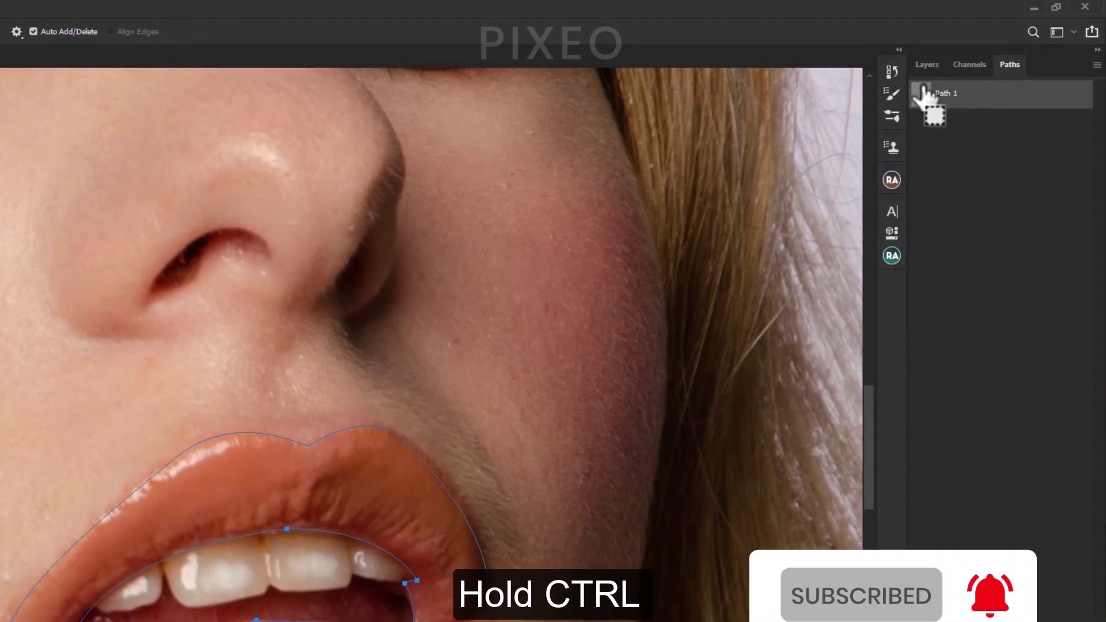
- Load the lip path as a selection and soften its edge in Quick Mask mode with a 6.0-pixel Gaussian Blur
ctrl+click(957, 77)
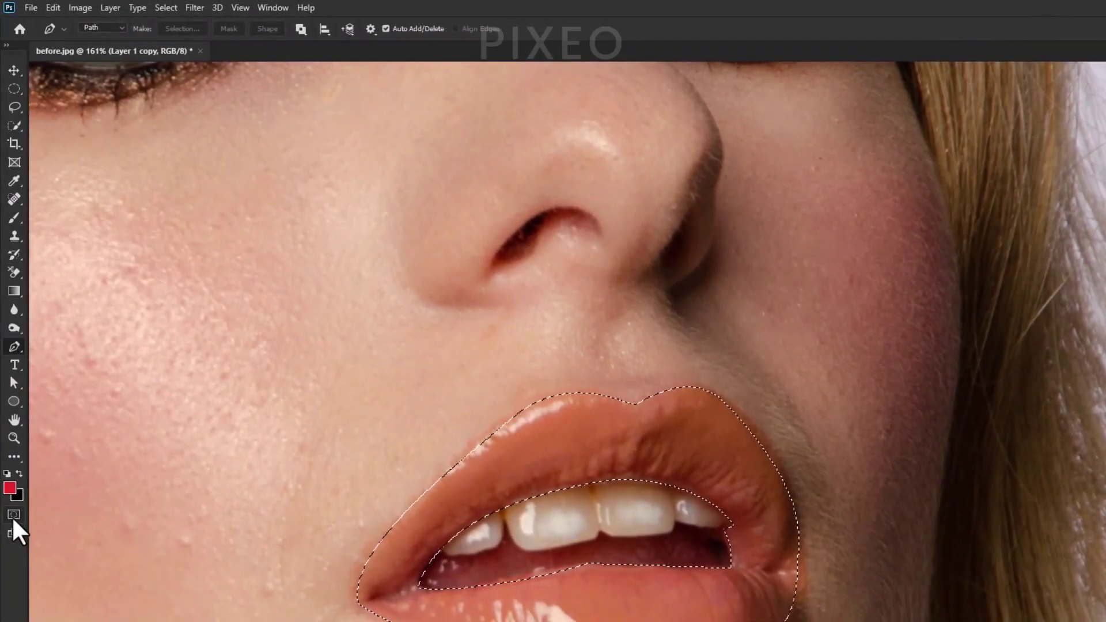
click(12, 515)
click(195, 8)
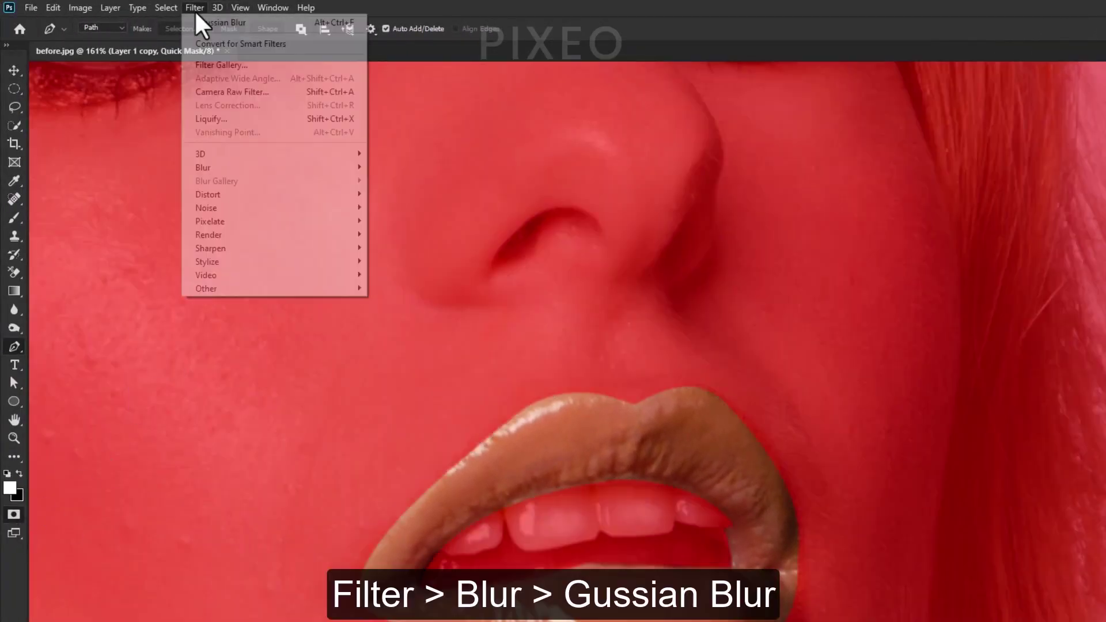
mouse_move(362, 168)
click(387, 220)
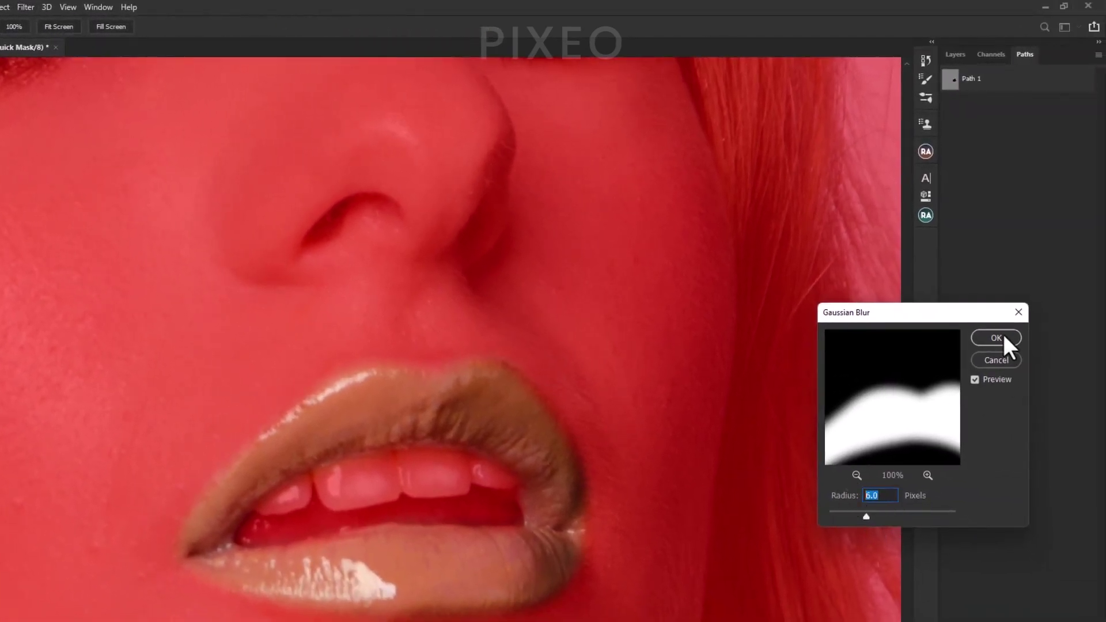
click(1004, 337)
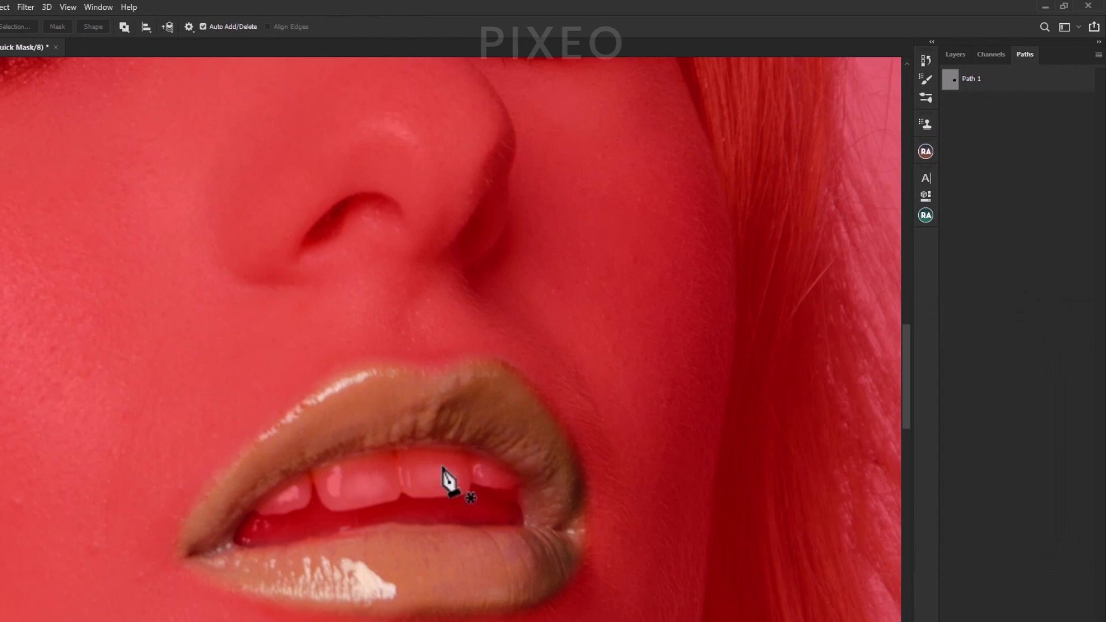
click(946, 57)
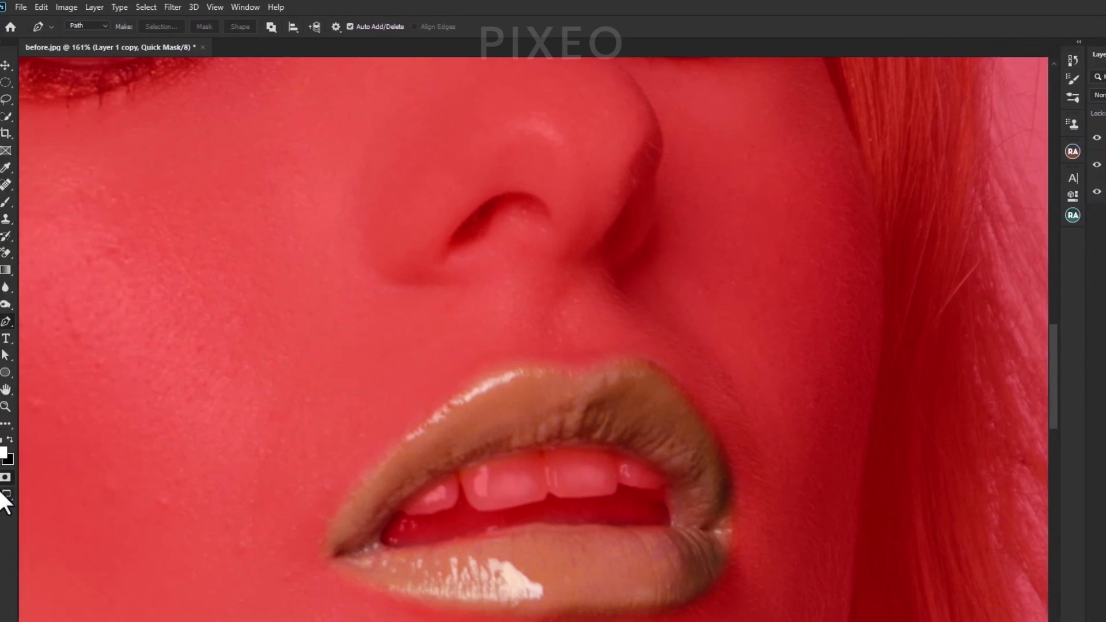
click(11, 478)
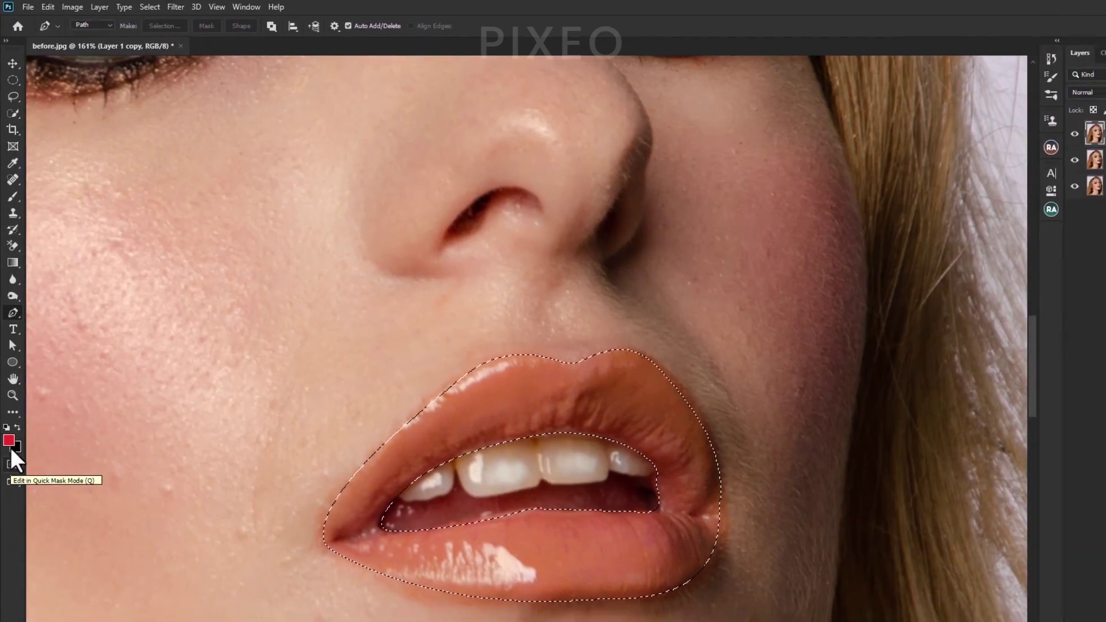
- Choose the Clone Stamp tool with 50% flow and 100% opacity, and invert the lip selection
click(13, 219)
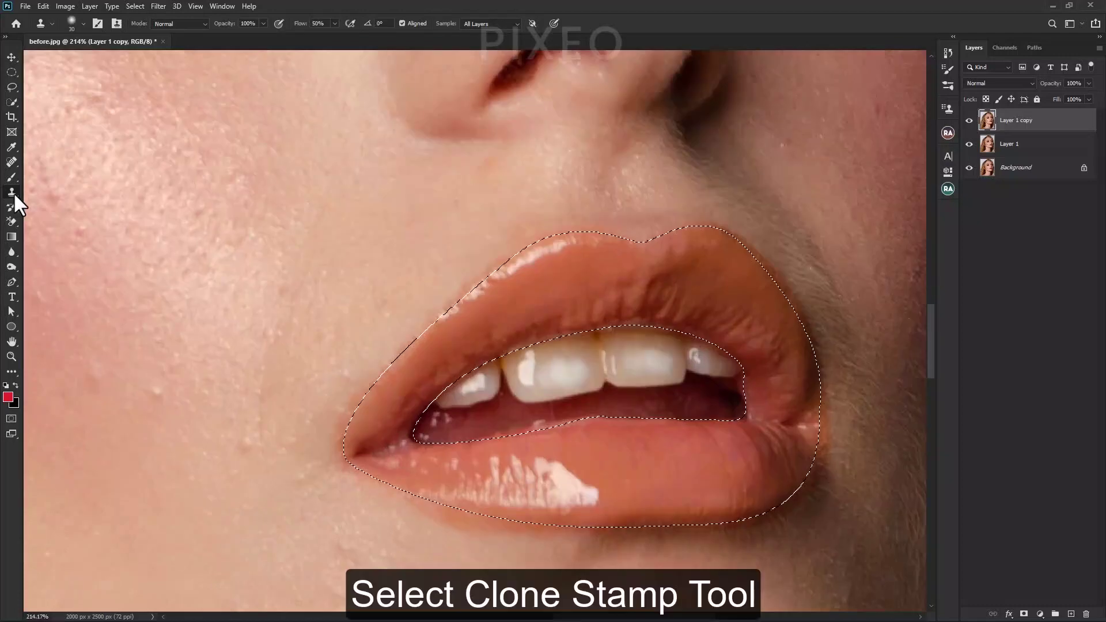
right_click(13, 192)
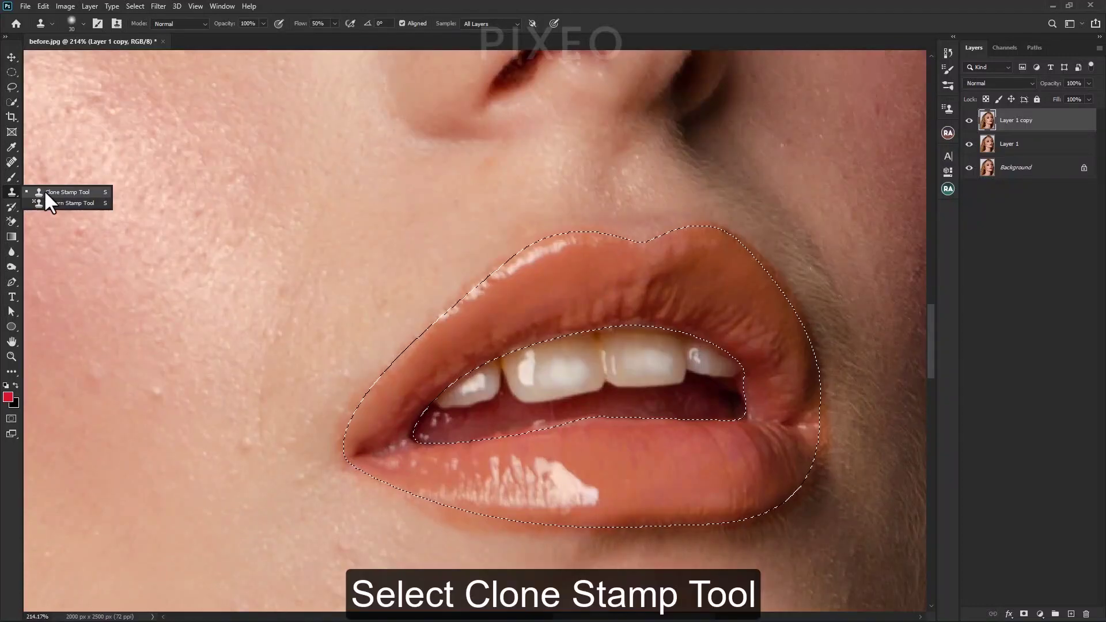
click(91, 189)
click(413, 30)
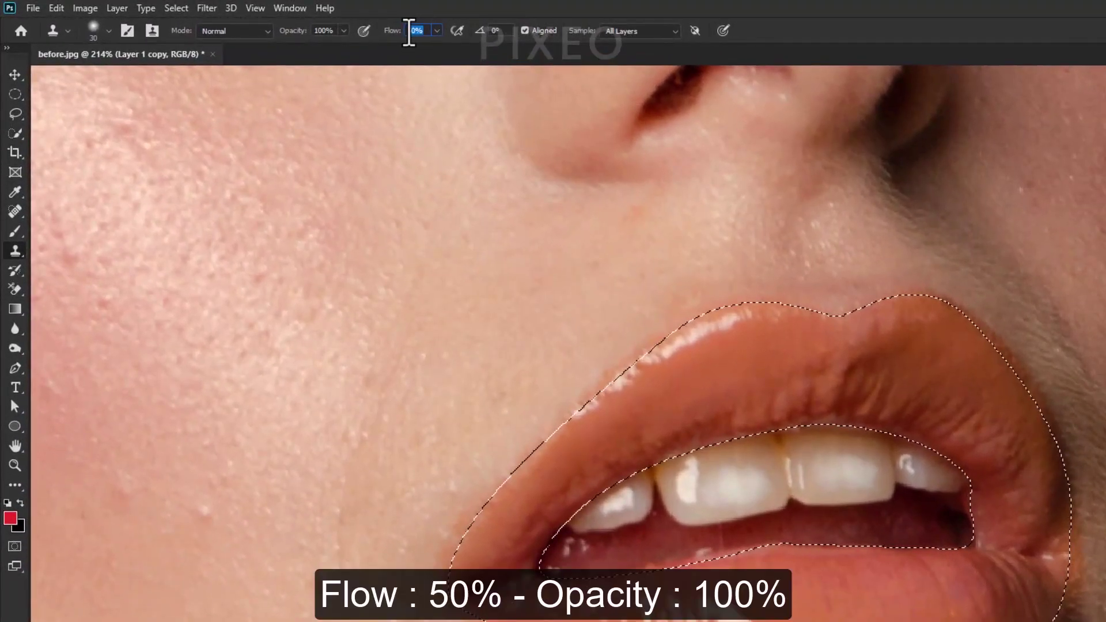
click(317, 30)
click(177, 8)
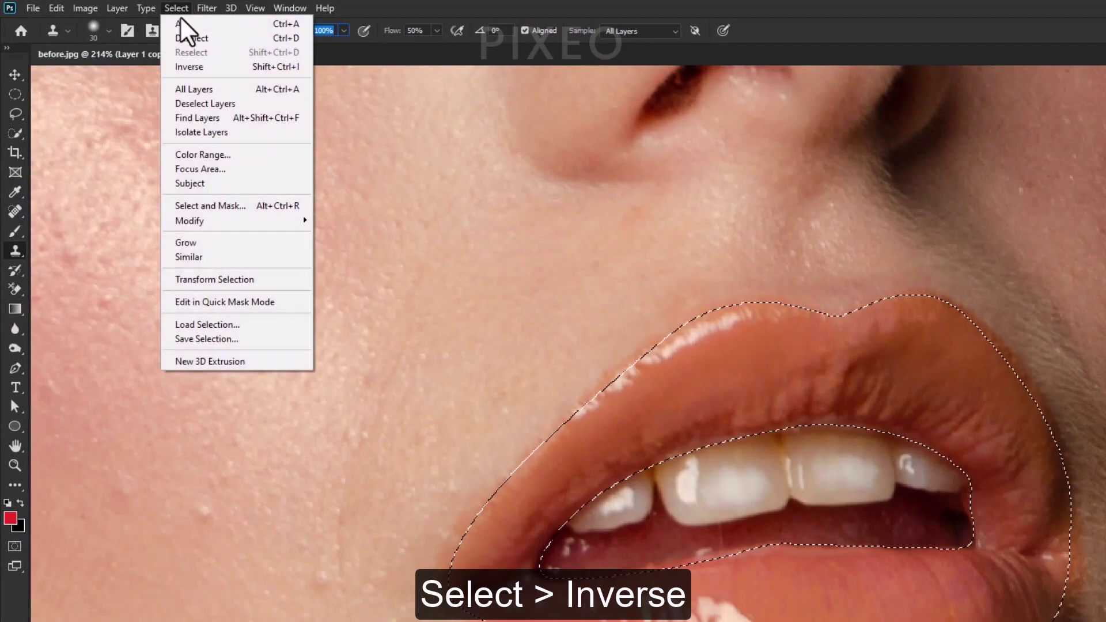
click(229, 67)
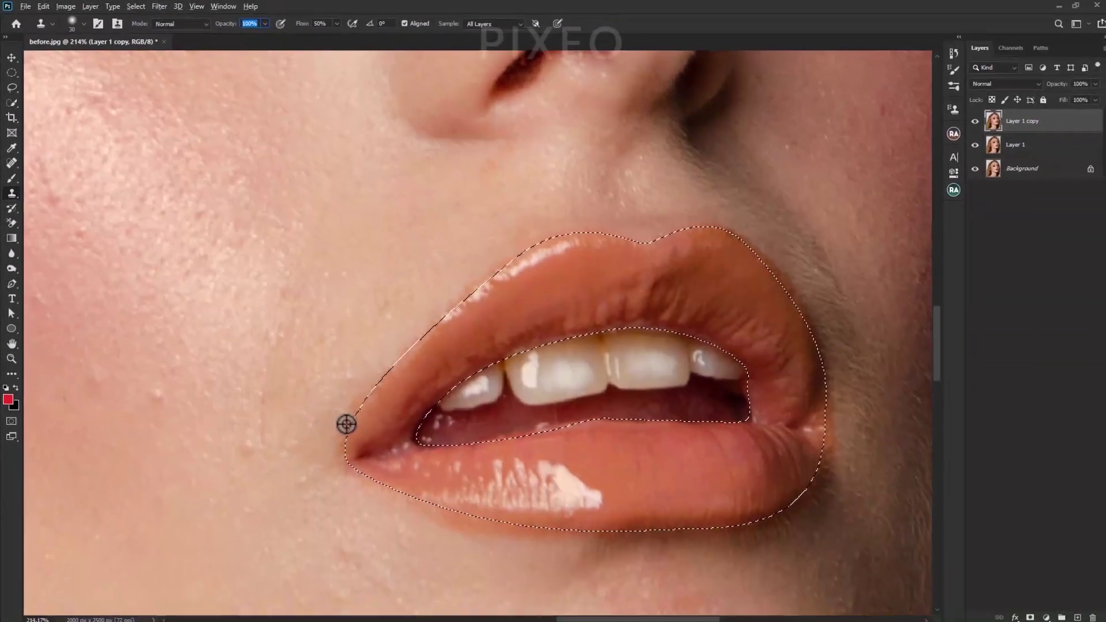
- Clone nearby clean skin along the outer edges of the upper and lower lips to tidy their outline
alt+click(324, 414)
scroll(324, 414, up, 2)
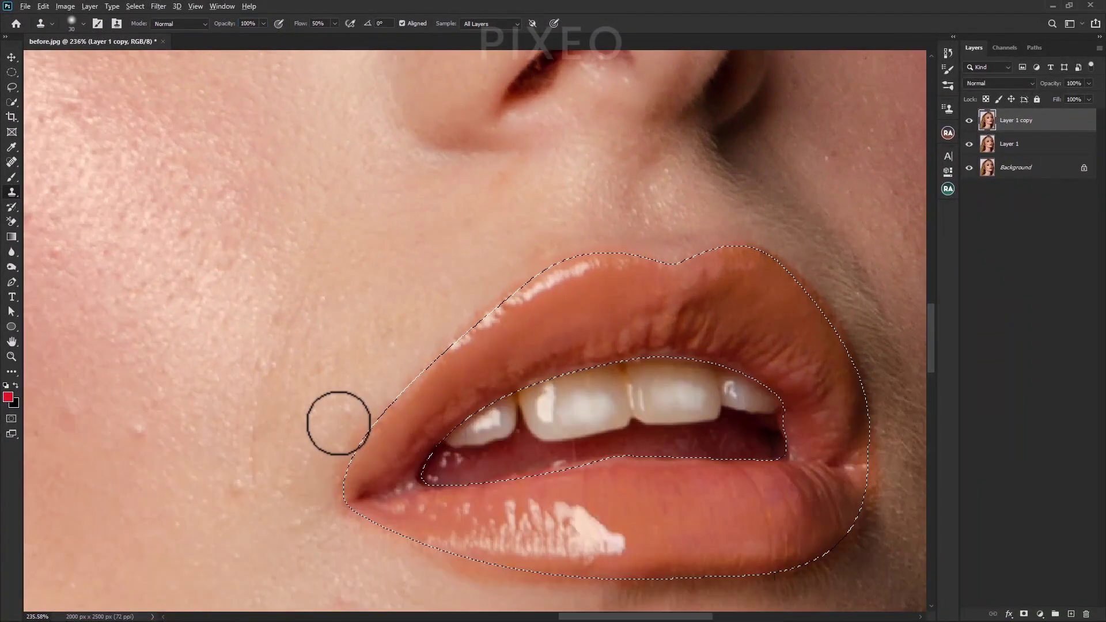
drag(335, 466, 383, 362)
mouse_move(471, 312)
mouse_down()
mouse_move(640, 200)
mouse_move(814, 199)
mouse_up()
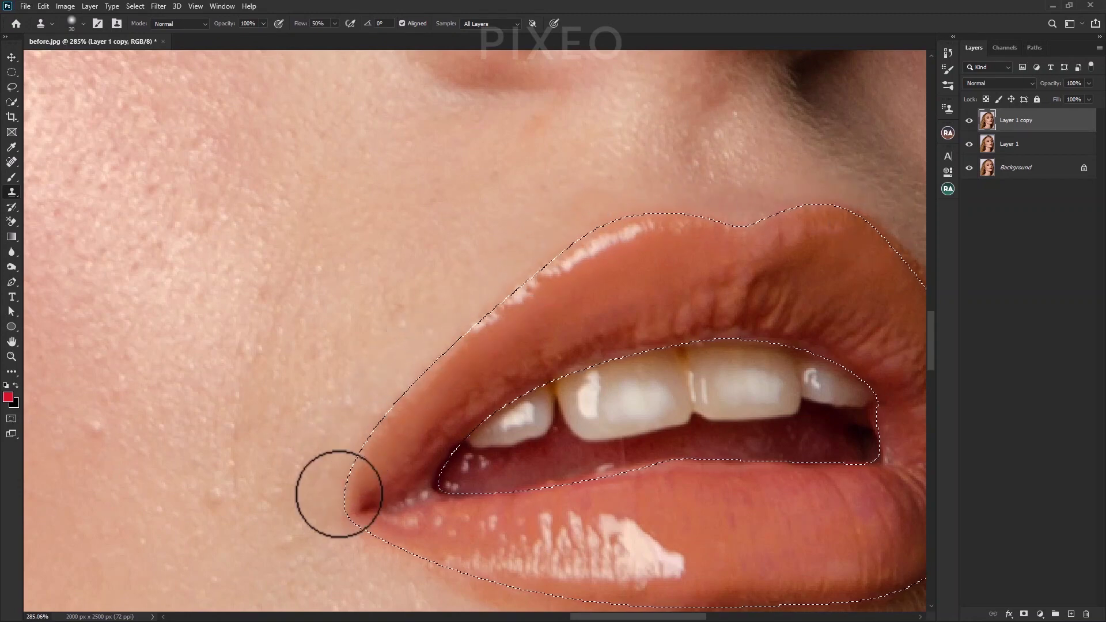
scroll(338, 494, down, 3)
mouse_move(484, 482)
mouse_down()
mouse_move(686, 494)
mouse_move(913, 471)
mouse_move(712, 491)
mouse_move(783, 380)
mouse_move(785, 271)
mouse_move(733, 184)
mouse_move(661, 107)
mouse_move(535, 92)
mouse_up()
alt+click(649, 75)
alt+click(484, 71)
drag(461, 86, 173, 447)
alt+click(357, 494)
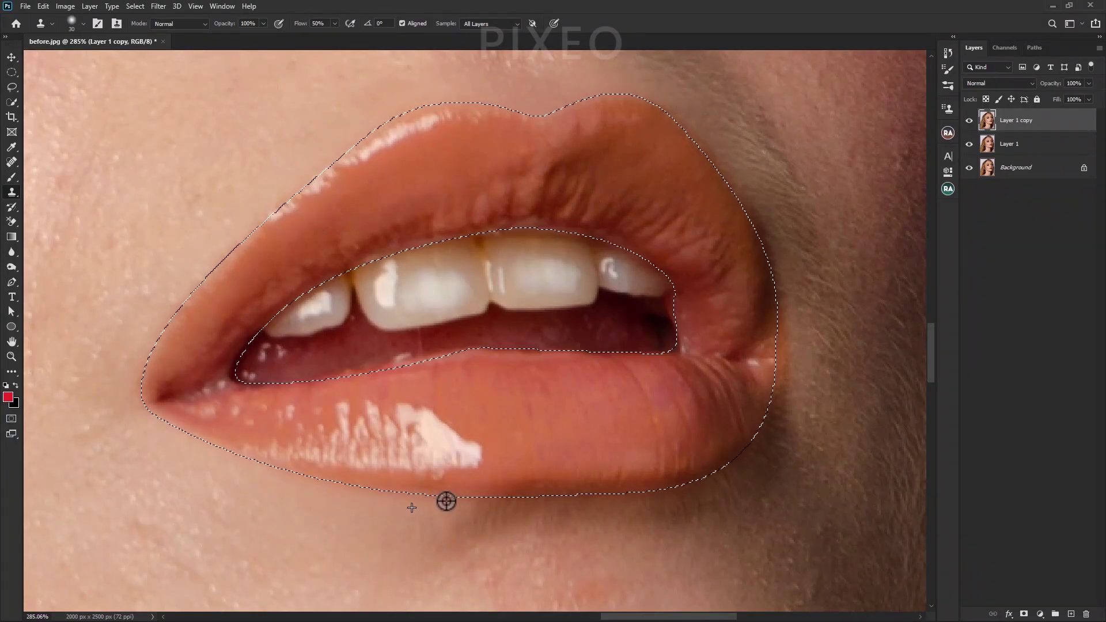
scroll(486, 395, down, 3)
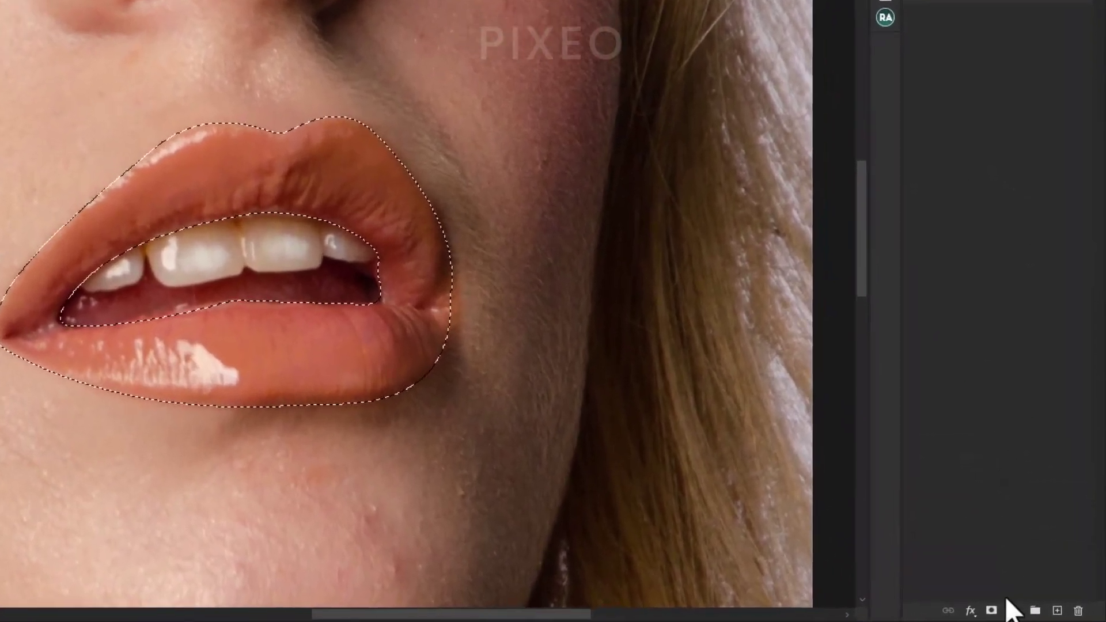
- Recolor the selected lips with a Hue/Saturation adjustment layer set to Hue -17, Saturation +21 and Lightness -6
click(1012, 610)
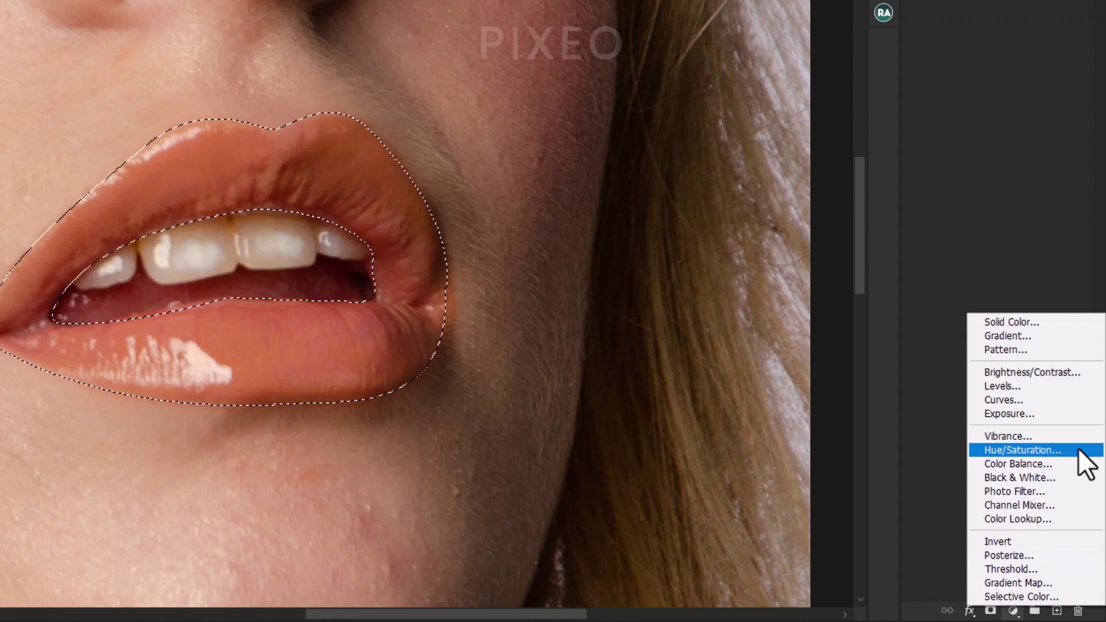
click(1078, 448)
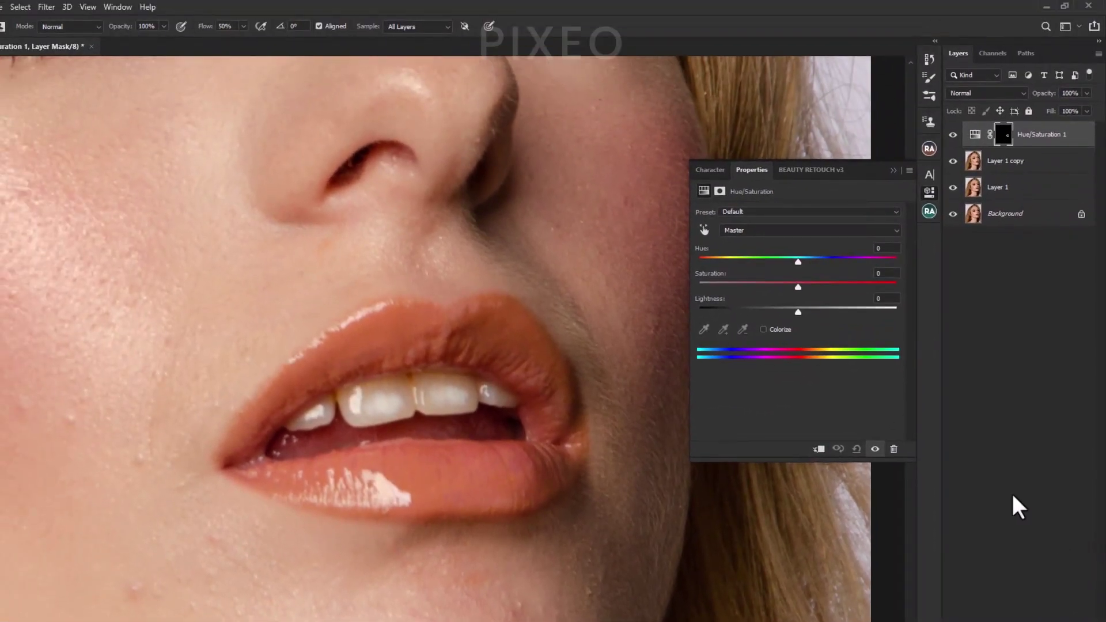
mouse_move(799, 260)
mouse_down()
mouse_move(810, 263)
mouse_move(790, 263)
mouse_up()
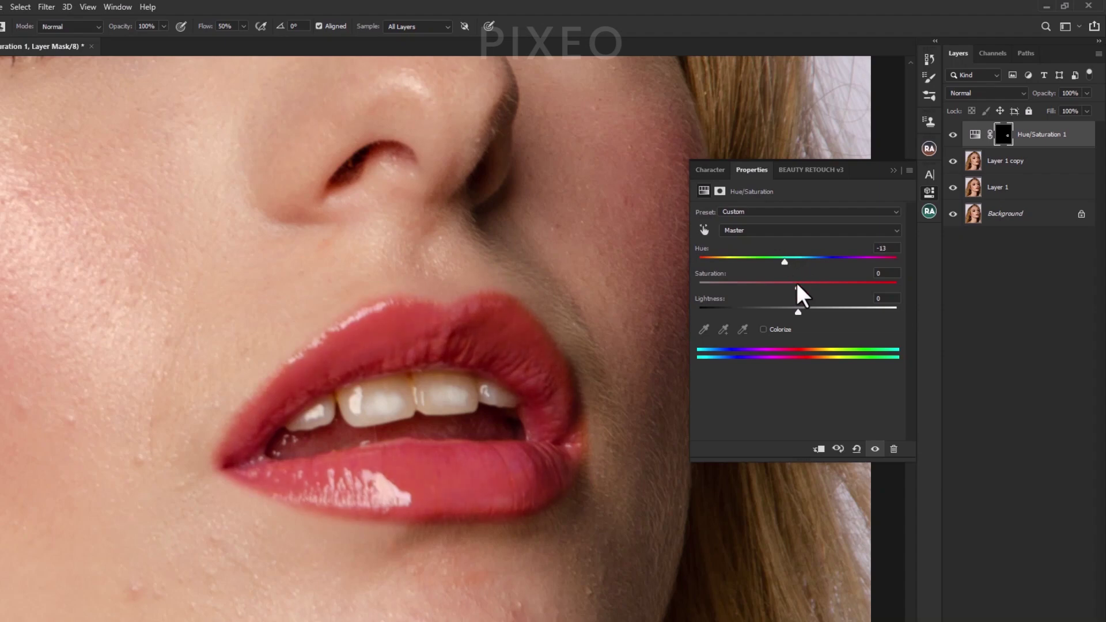
drag(797, 286, 796, 312)
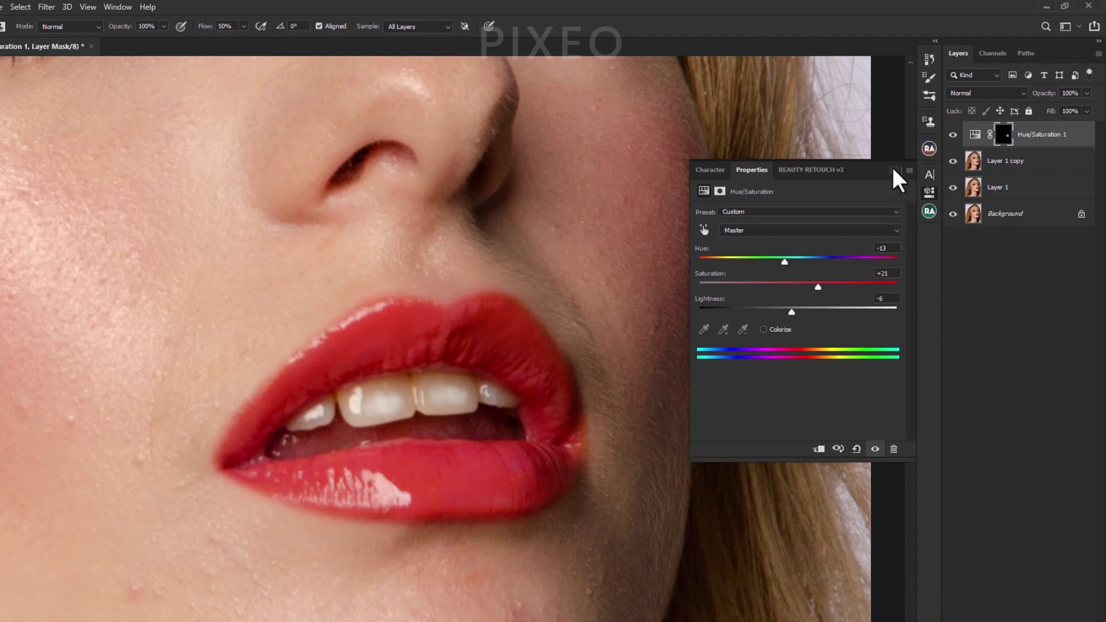
mouse_move(786, 261)
mouse_down()
mouse_move(817, 262)
mouse_move(784, 266)
mouse_move(782, 280)
mouse_up()
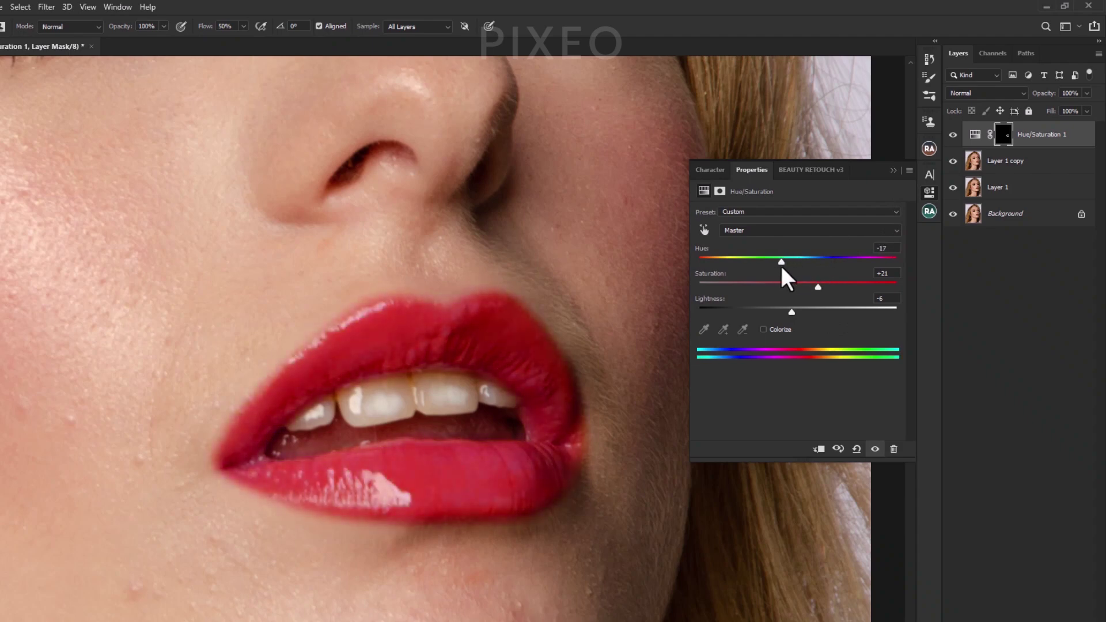
click(892, 172)
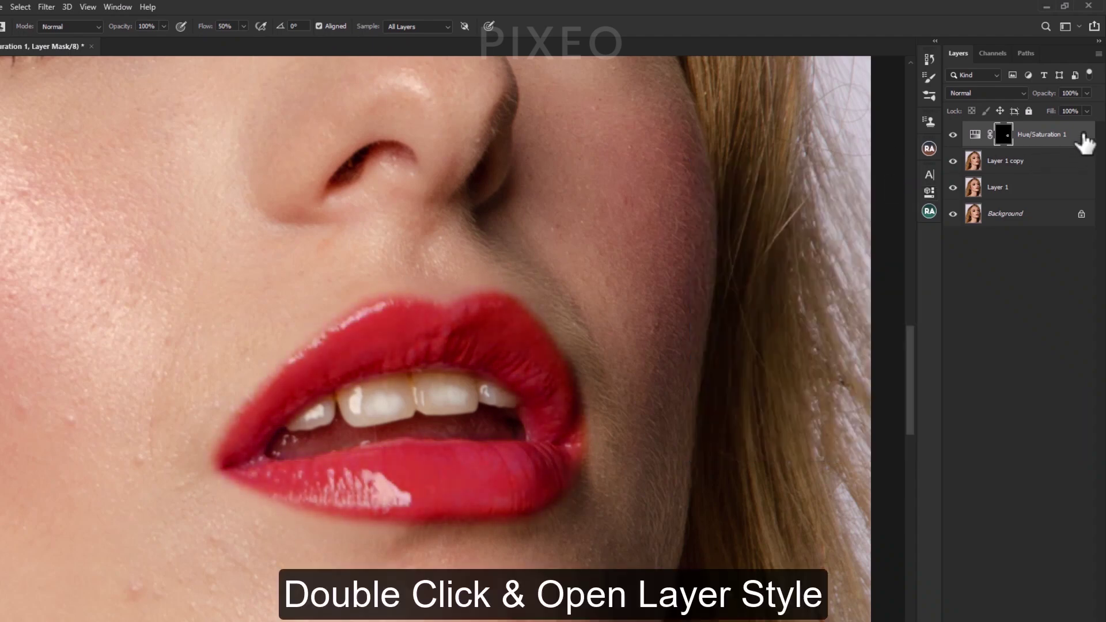
- Restore the lip highlights in the Hue/Saturation layer's Blend If options by splitting the Underlying Layer white point to 133 / 195
double_click(1086, 138)
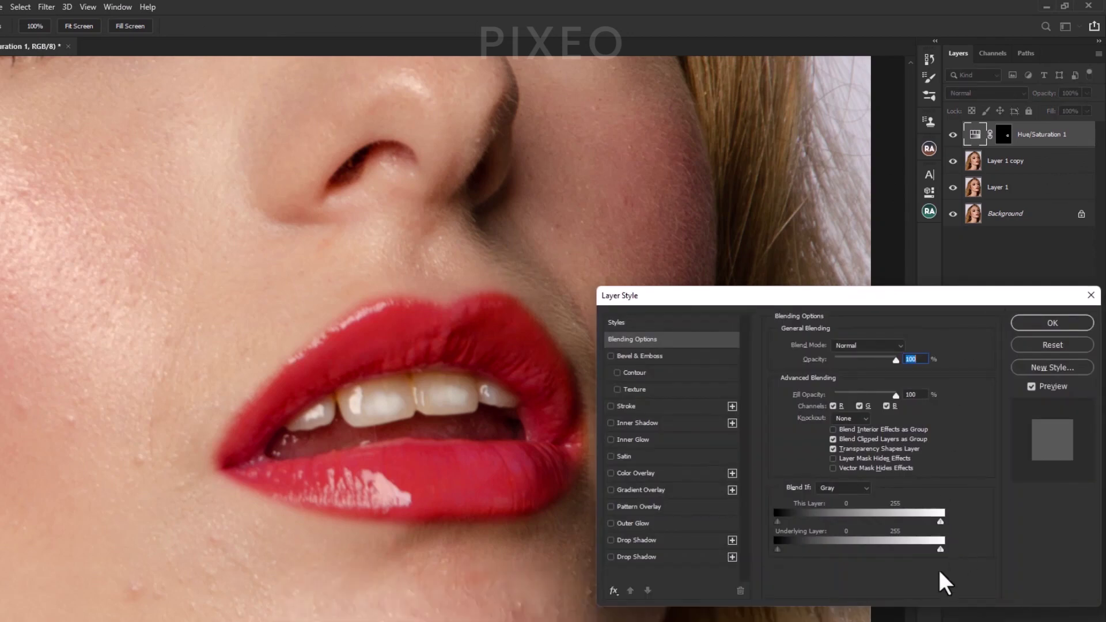
drag(905, 549, 876, 549)
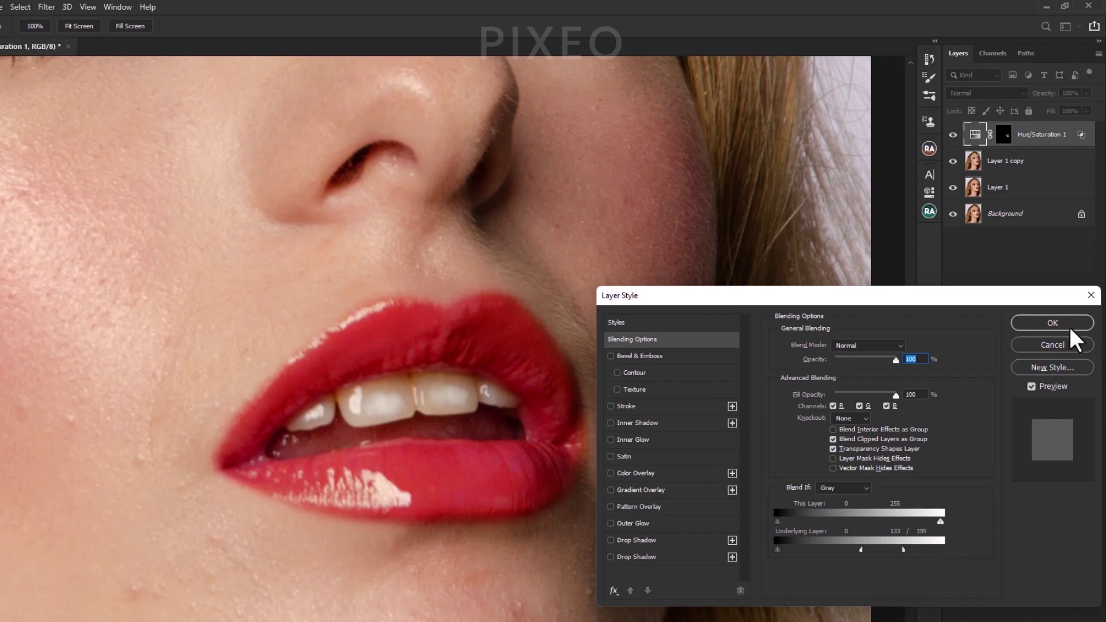
click(1046, 325)
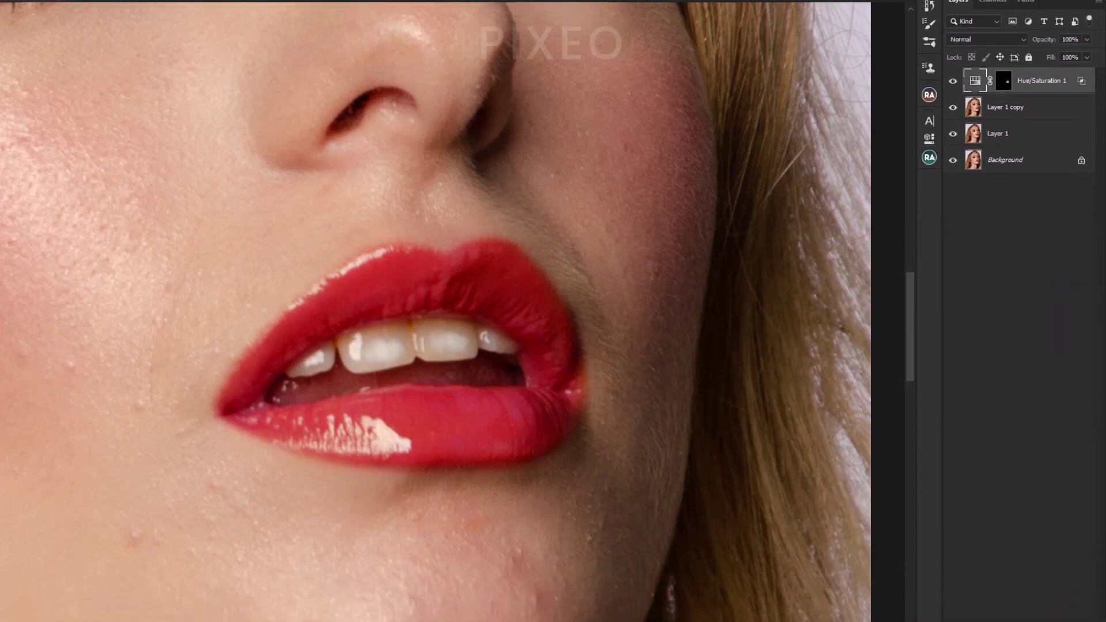
- Add a second Hue/Saturation layer, sample its color range from the teeth, and set the Reds to Saturation -84 and Lightness +41
click(1032, 613)
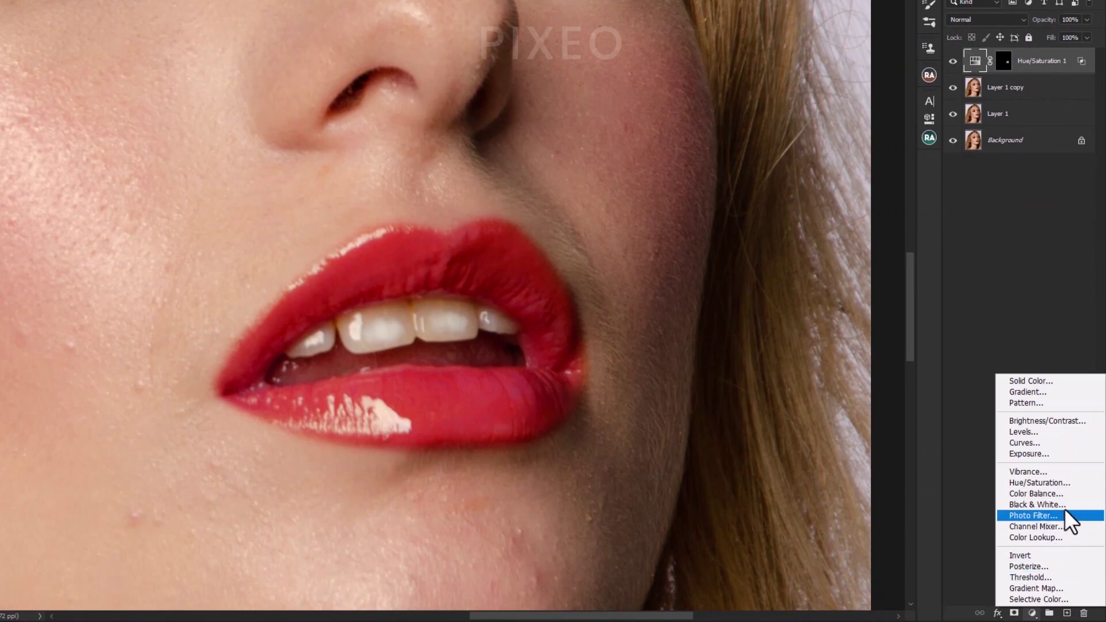
click(1084, 483)
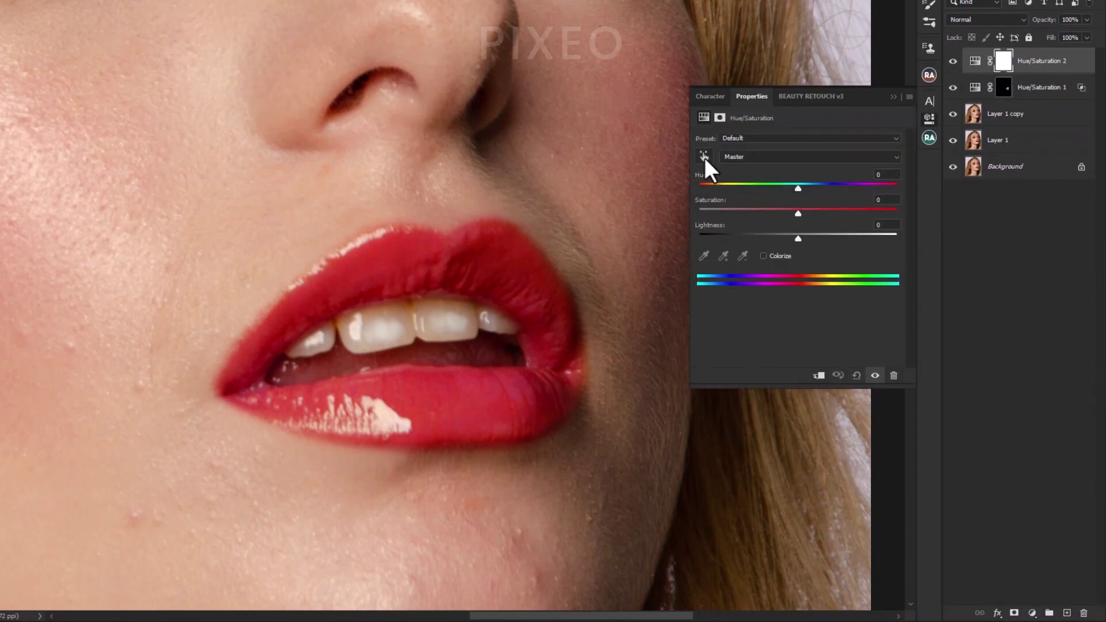
click(421, 306)
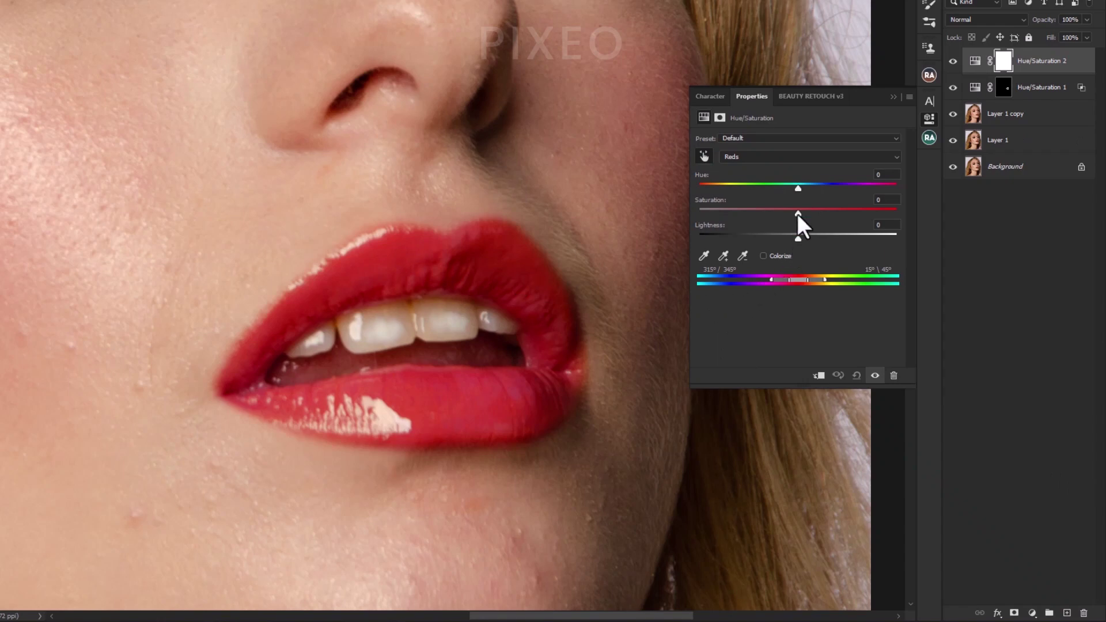
drag(798, 213, 714, 213)
drag(798, 238, 839, 238)
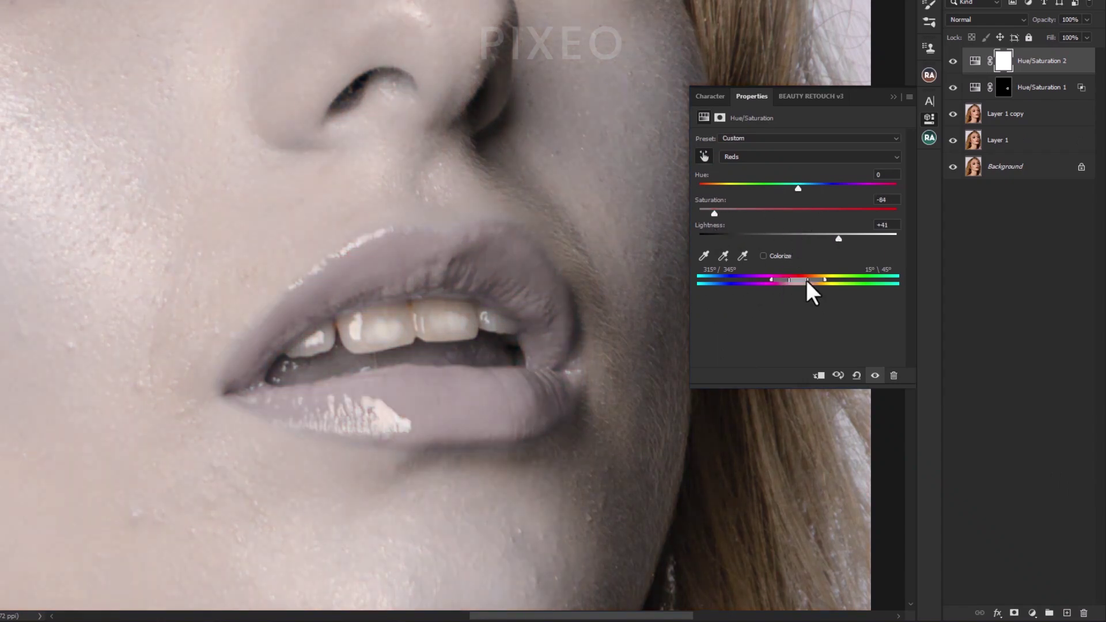
click(893, 96)
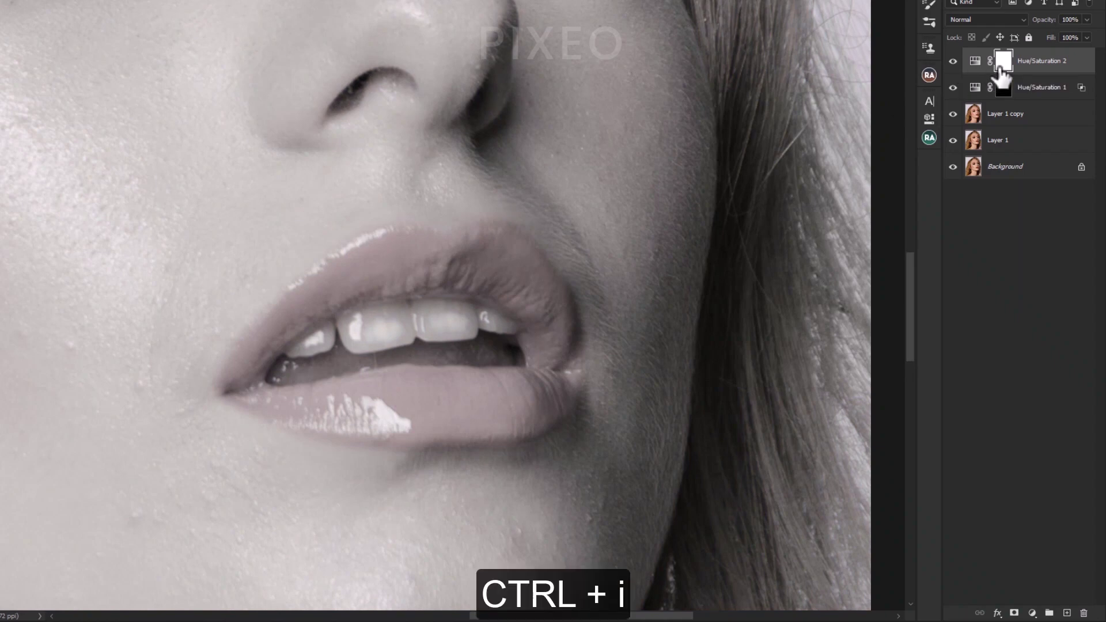
- Invert the Hue/Saturation 2 mask to black and set up the Brush tool with 100% flow and 80% opacity
key(ctrl+i)
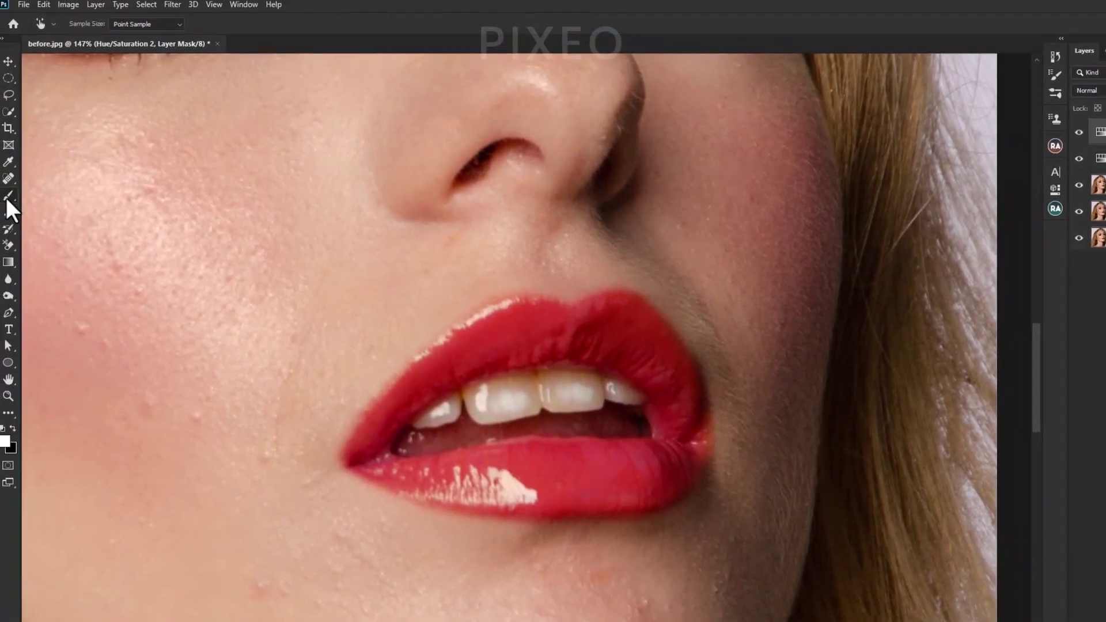
right_click(16, 198)
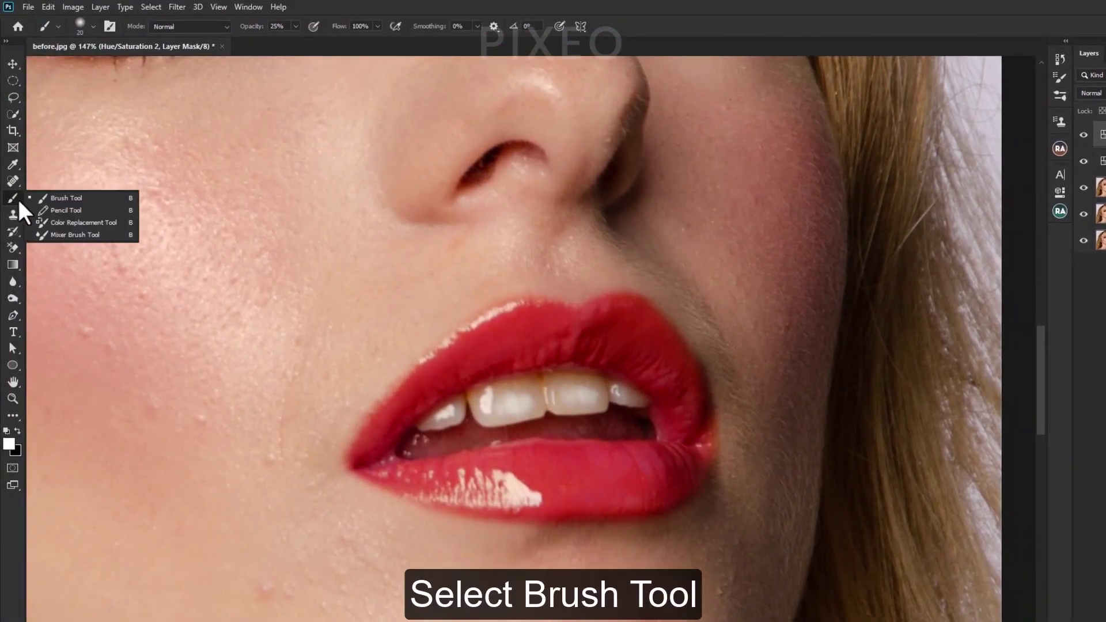
click(56, 198)
click(360, 27)
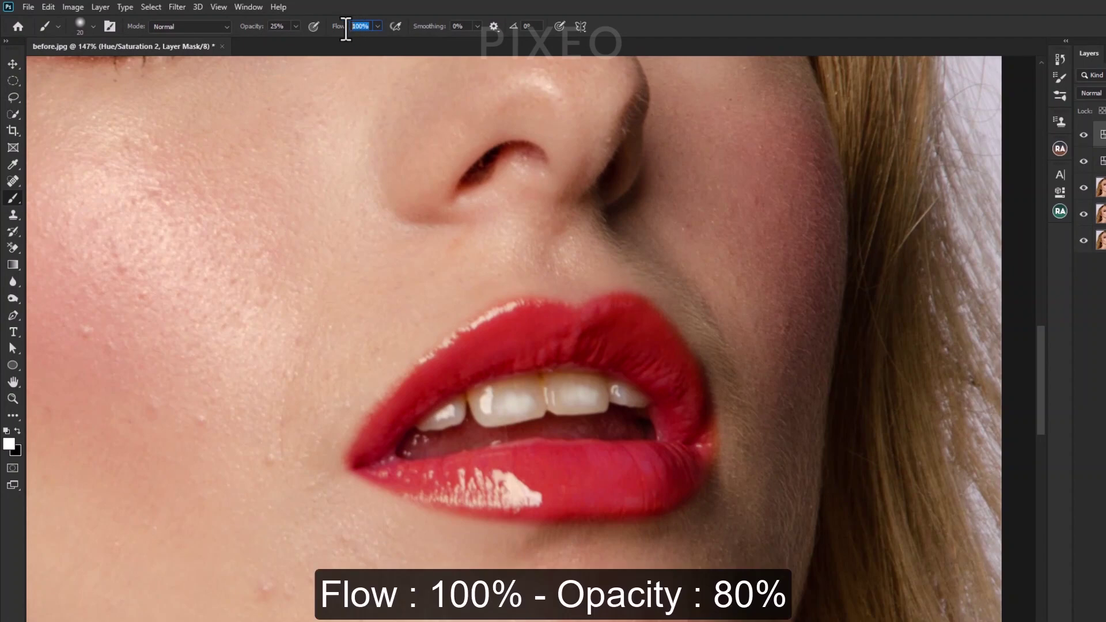
text(80)
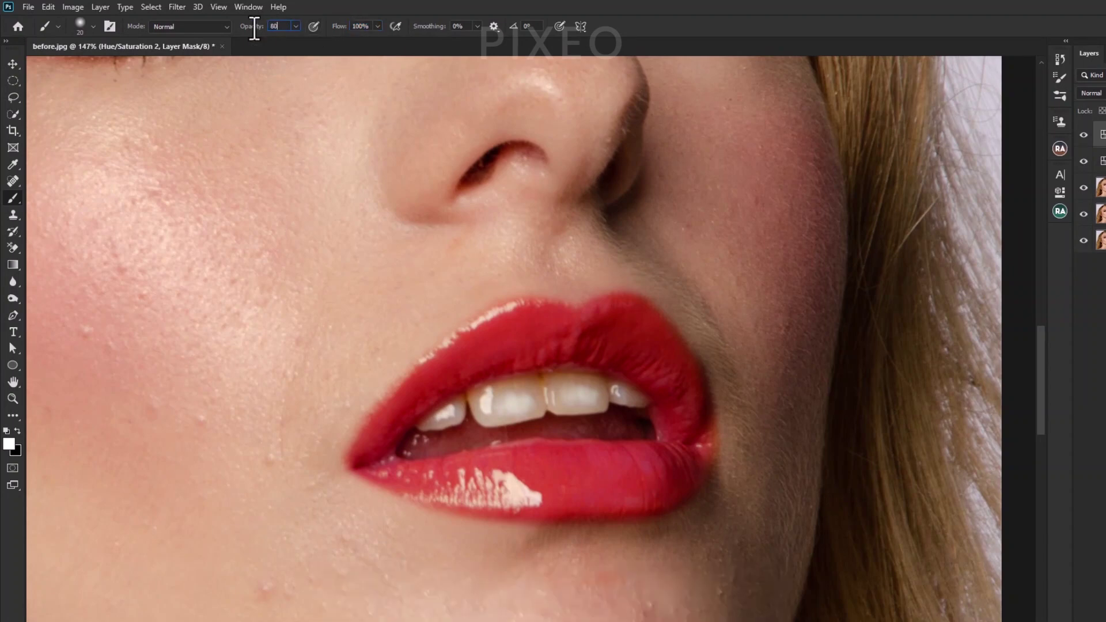
- Paint white over the teeth on the Hue/Saturation 2 mask to whiten them, using a smaller brush for the narrow teeth
scroll(508, 390, up, 5)
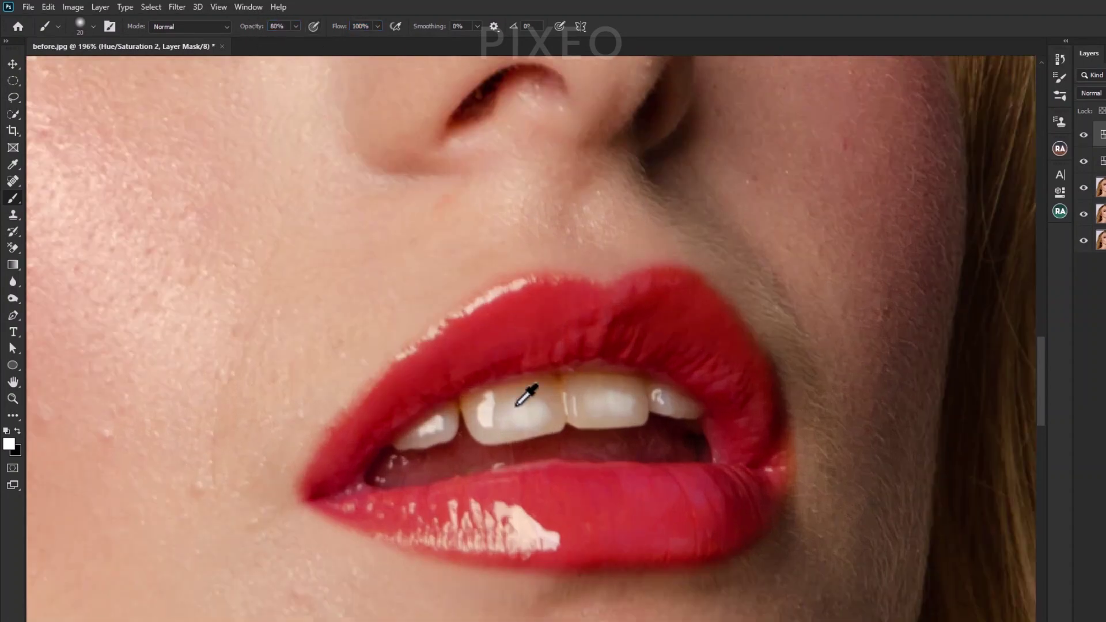
mouse_move(512, 417)
mouse_down()
mouse_move(541, 384)
mouse_move(551, 398)
mouse_move(614, 400)
mouse_move(597, 385)
mouse_move(628, 392)
mouse_move(586, 374)
mouse_move(546, 376)
mouse_move(656, 382)
mouse_move(620, 373)
mouse_move(649, 374)
mouse_move(677, 386)
mouse_move(667, 397)
mouse_move(678, 416)
mouse_move(682, 386)
mouse_move(555, 423)
mouse_move(493, 396)
mouse_move(456, 399)
mouse_move(397, 435)
mouse_move(386, 456)
mouse_move(416, 426)
mouse_up()
key(bracketleft)
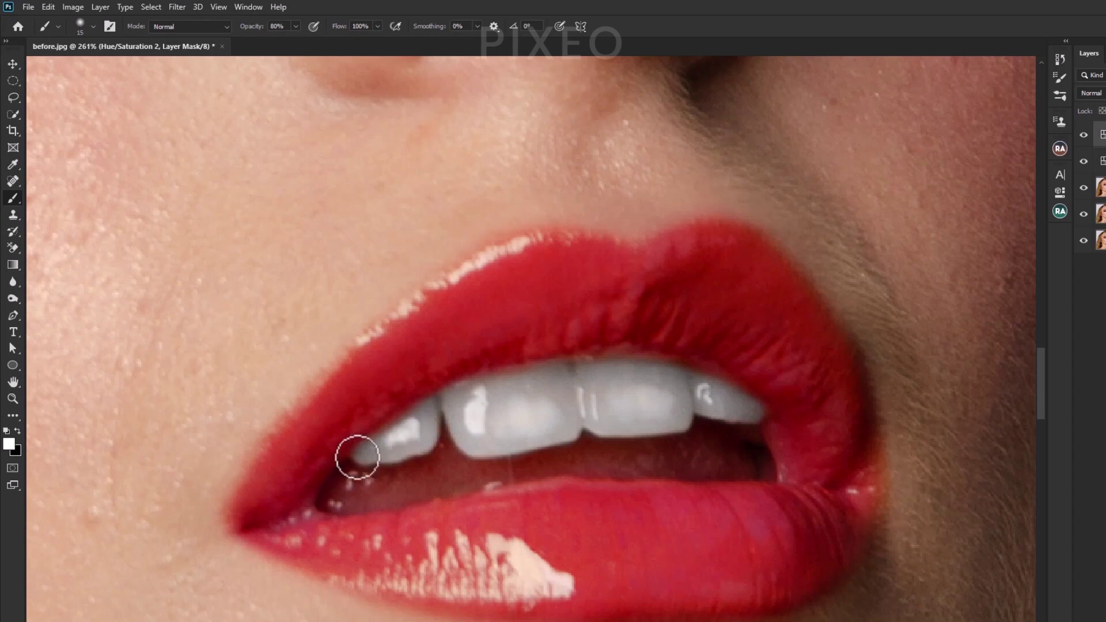
key(bracketleft)
key(bracketleft)
- Add a Curves adjustment layer above the Hue/Saturation layers and set its blend mode to Screen
scroll(732, 415, down, 5)
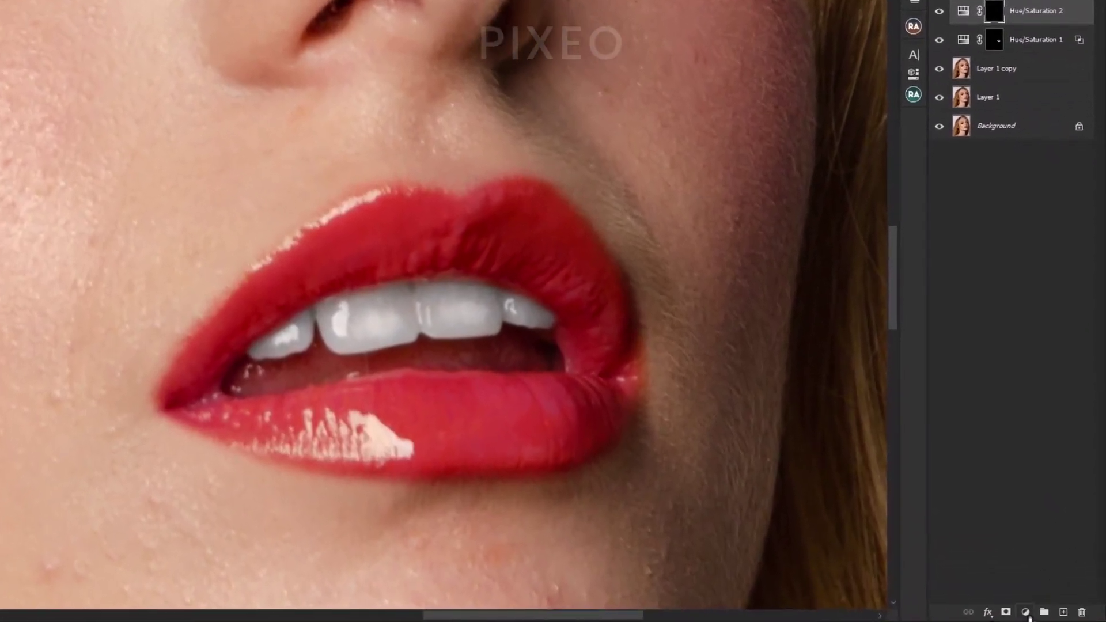
click(1040, 615)
click(1031, 430)
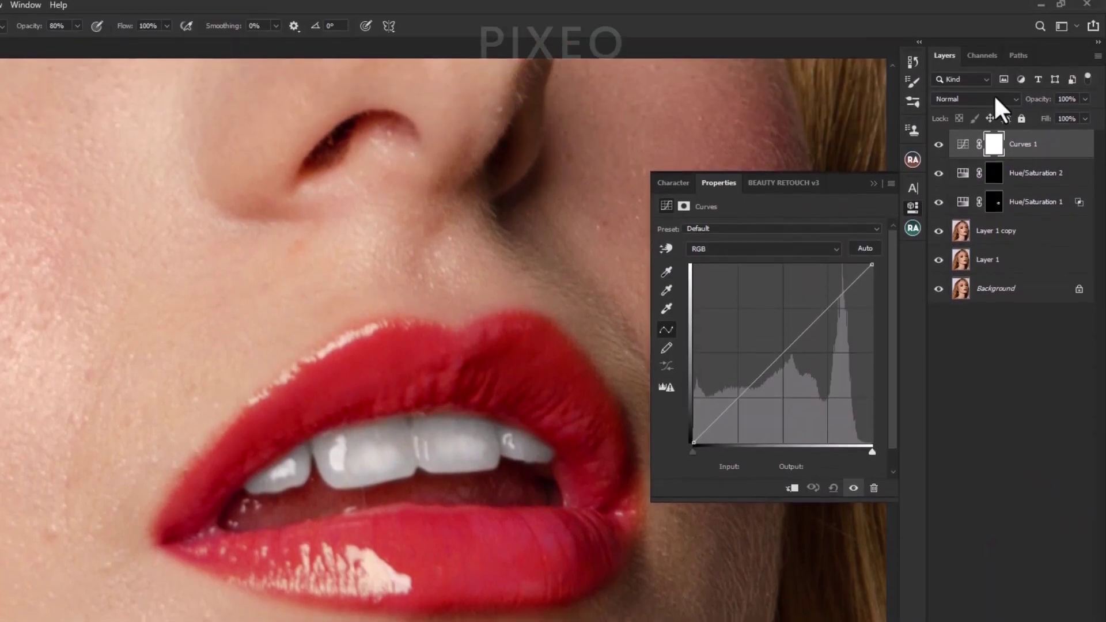
click(996, 98)
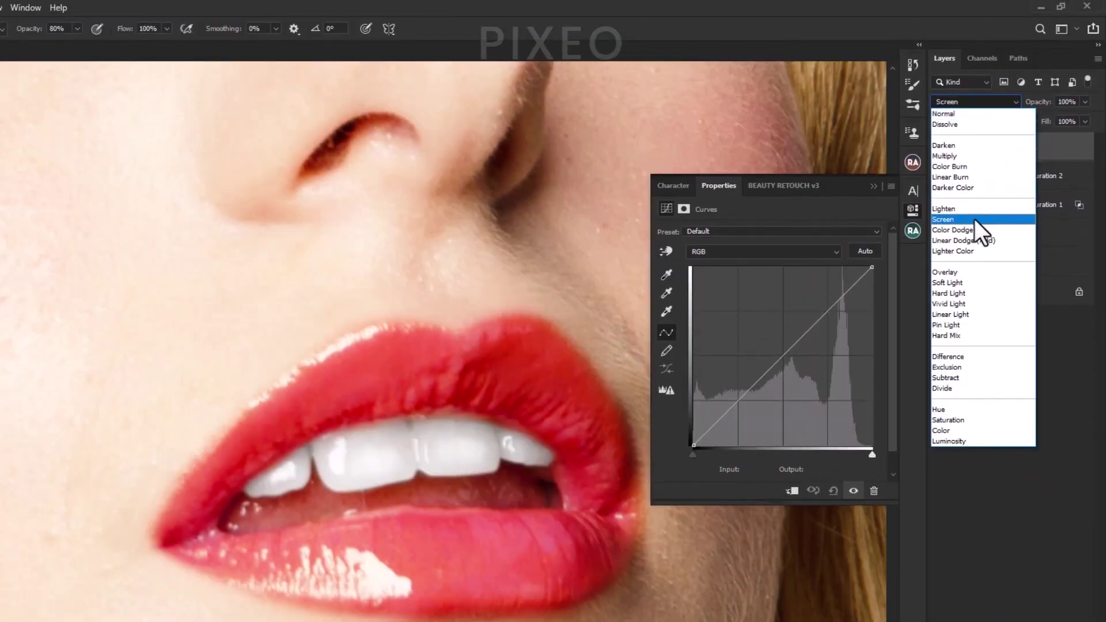
click(975, 217)
- Invert the Screen-mode Curves layer's mask to black and rename the layer "dodge"
click(995, 151)
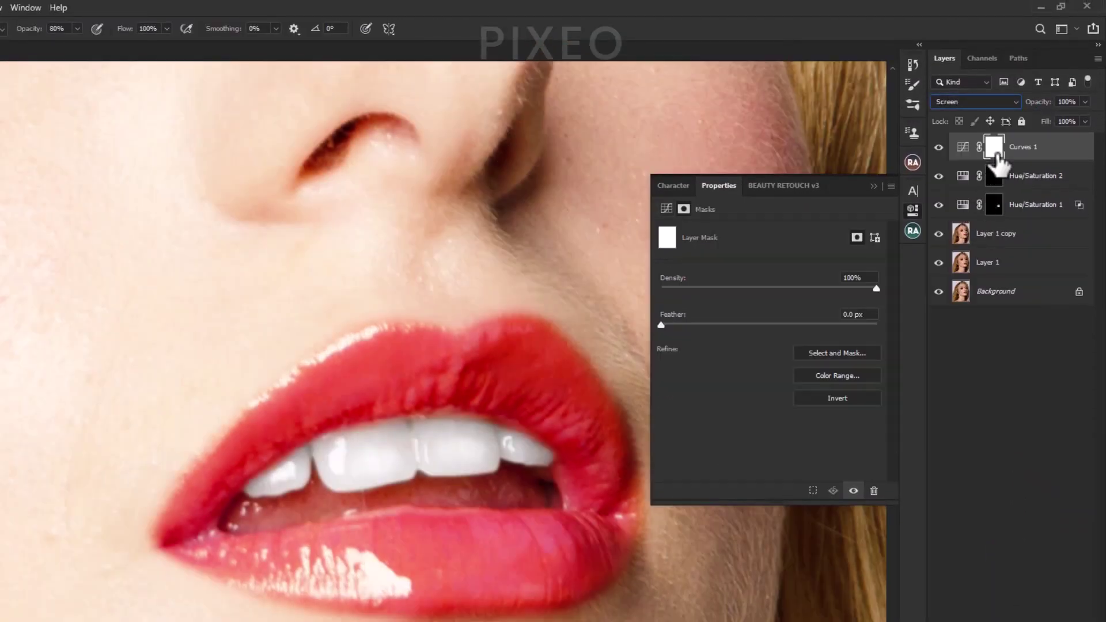
key(ctrl+i)
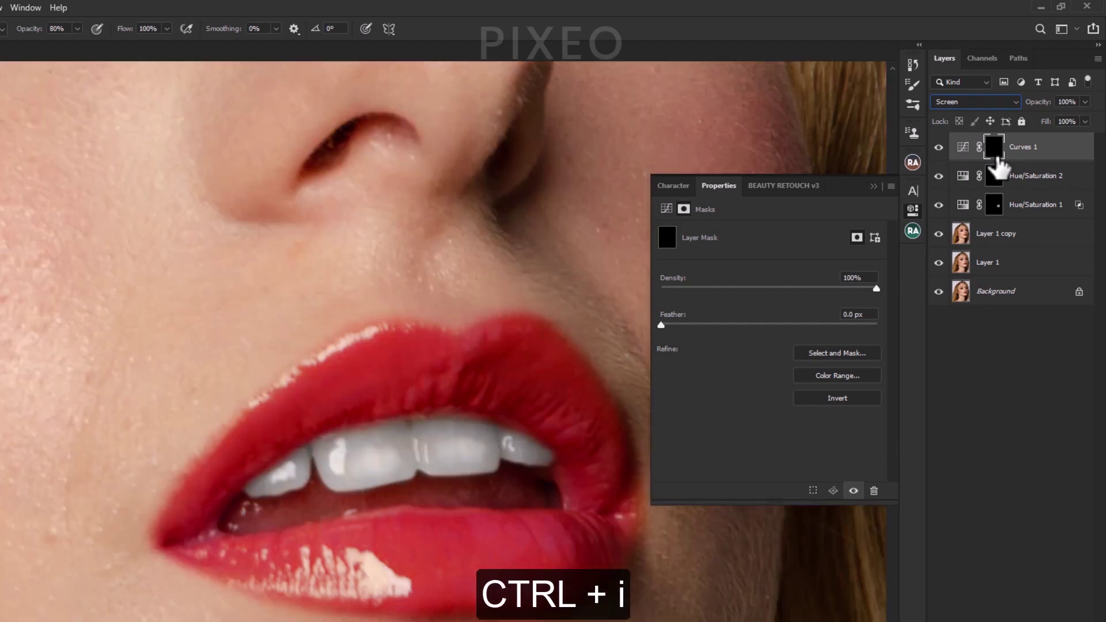
double_click(1028, 148)
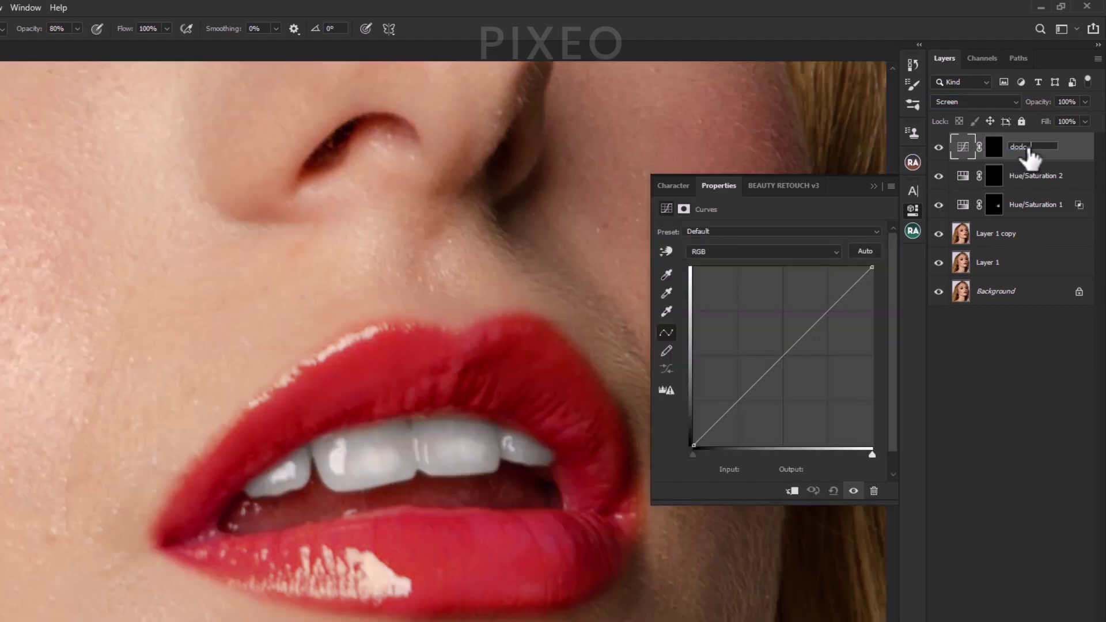
click(874, 187)
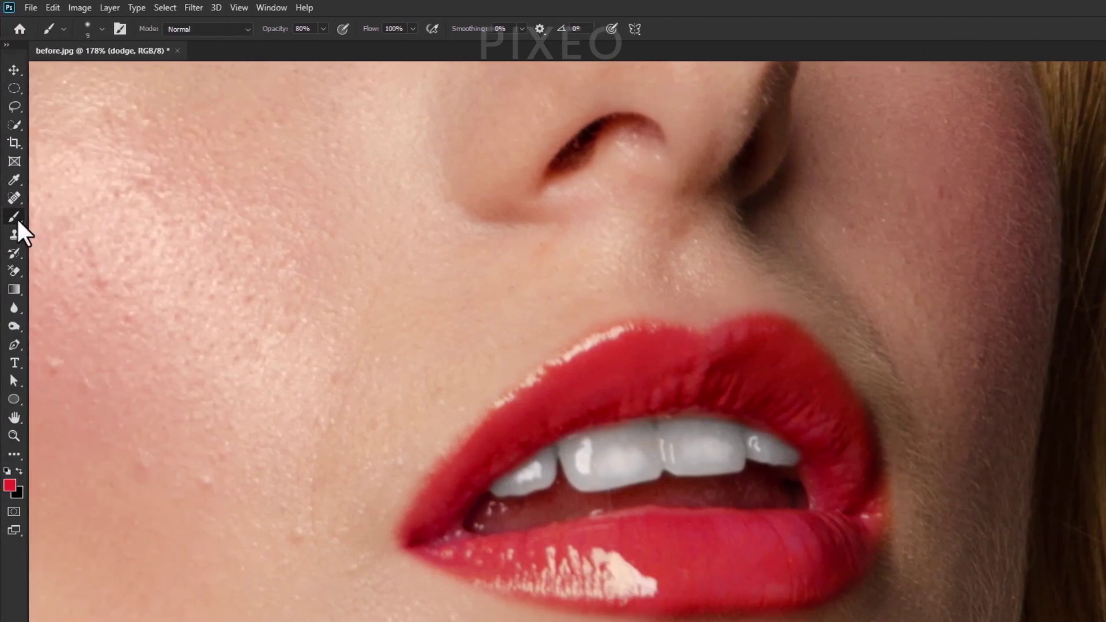
- Set up the Brush tool with white (ffffff) as the foreground color, 100% flow and 25% opacity
right_click(14, 216)
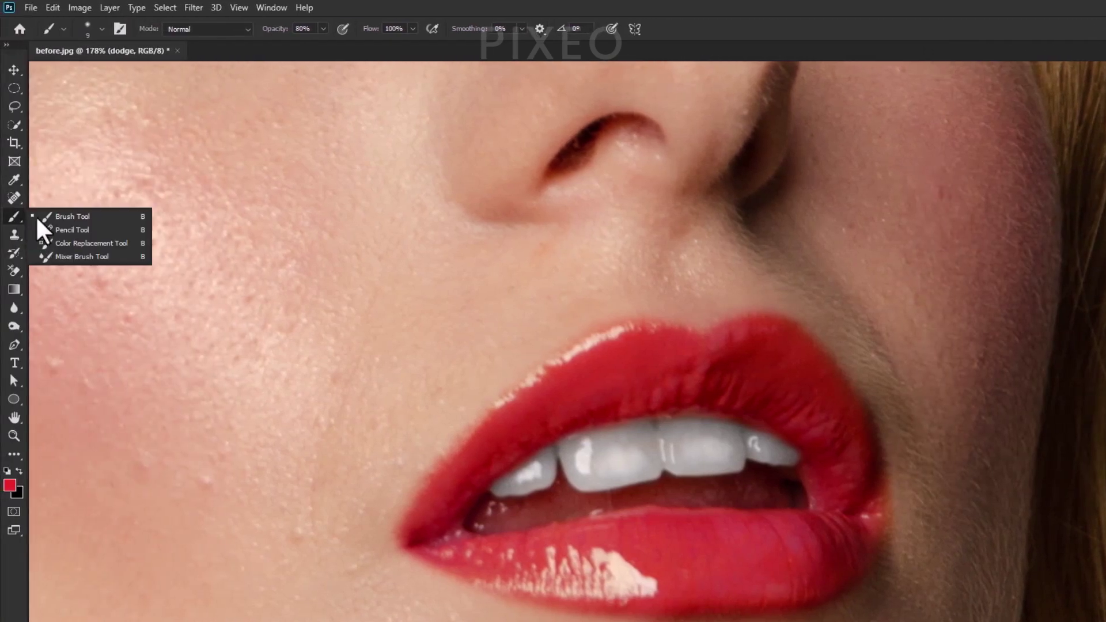
click(100, 216)
click(9, 485)
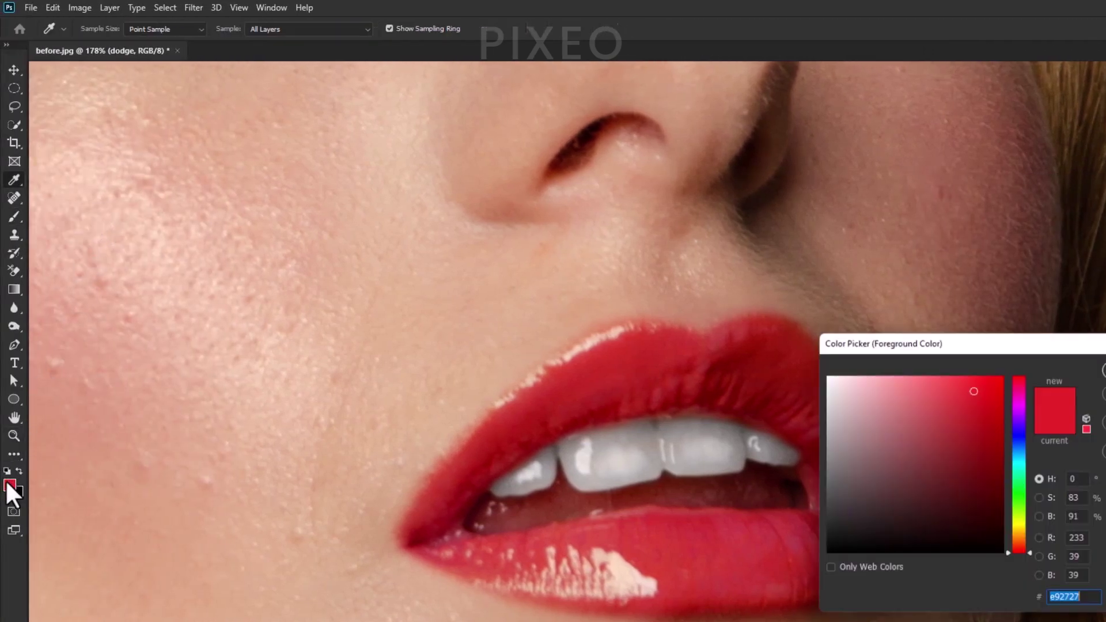
text(ffffff)
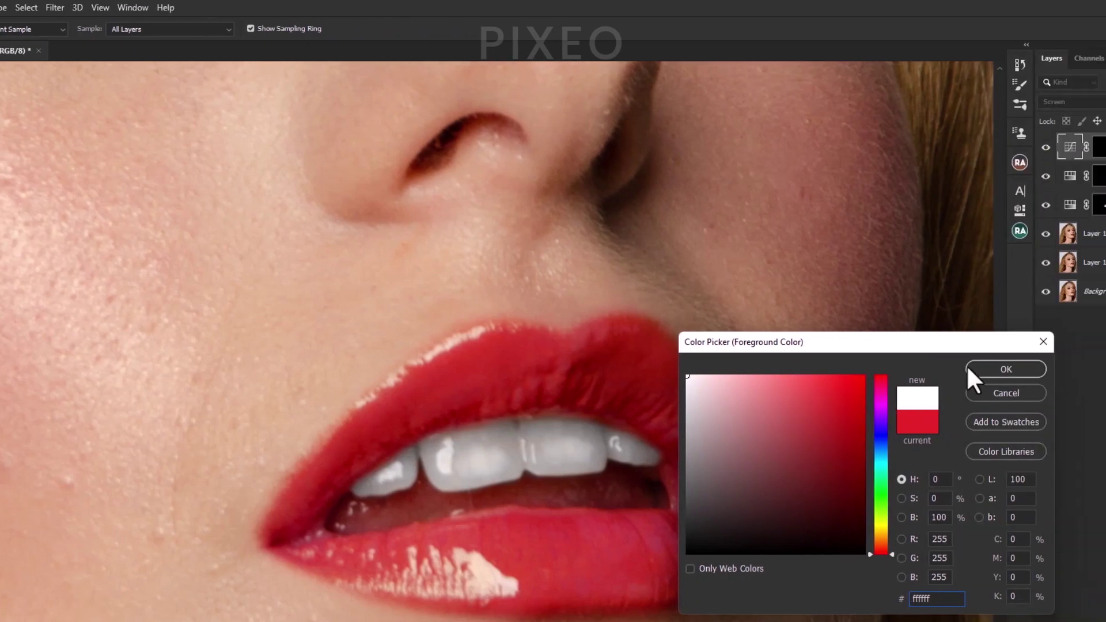
click(967, 365)
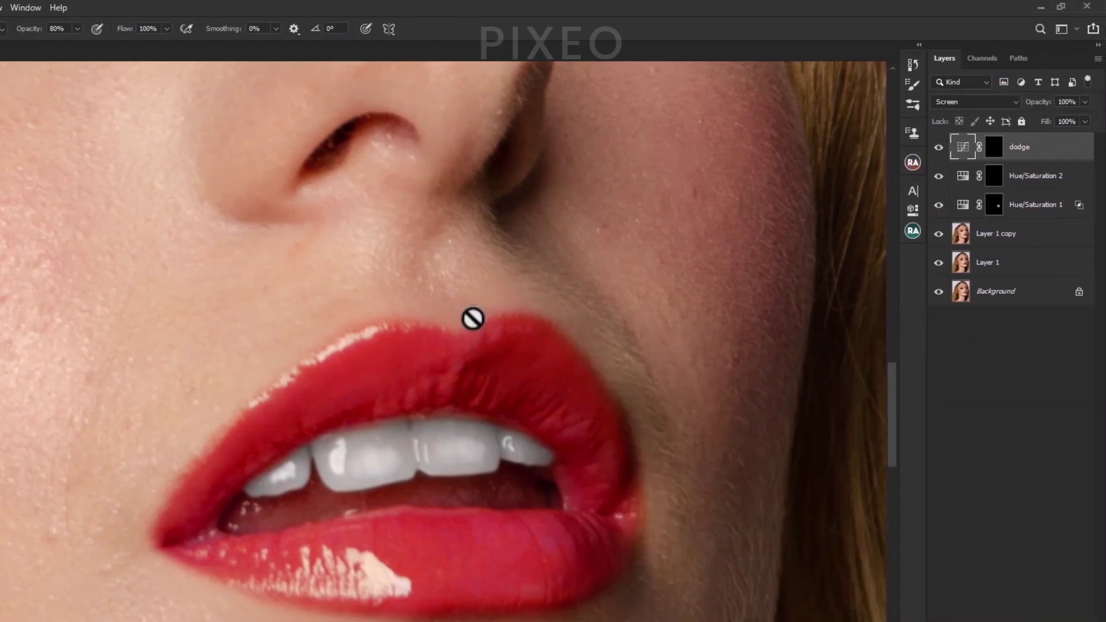
click(164, 28)
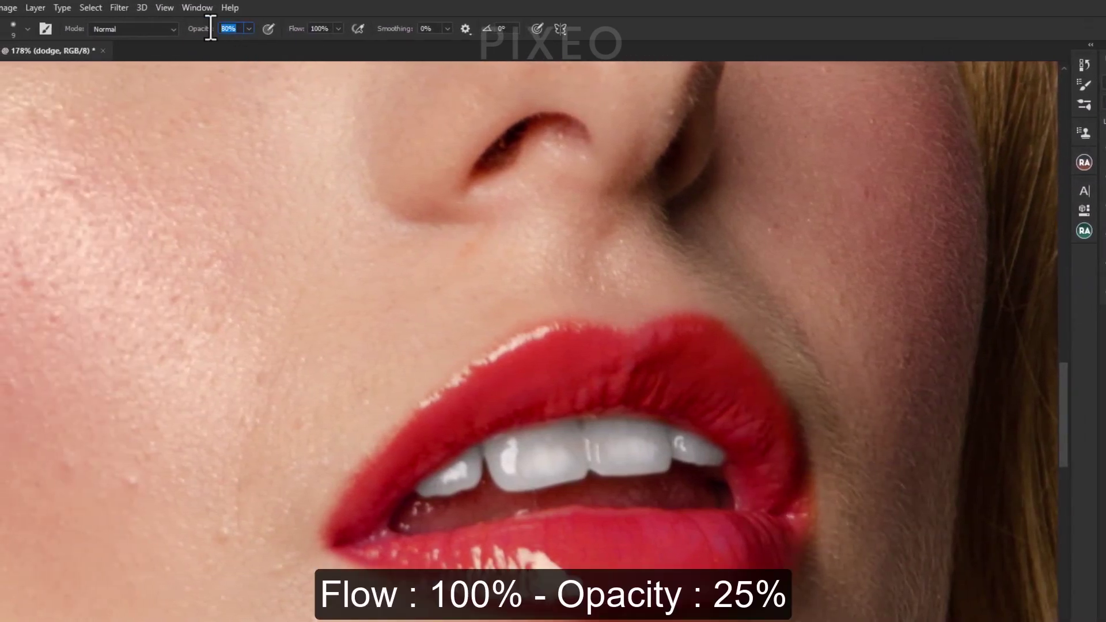
key(Return)
- Paint on the dodge layer's mask to brighten the lip highlights, adjusting the brush size to fit each area
scroll(431, 416, up, 2)
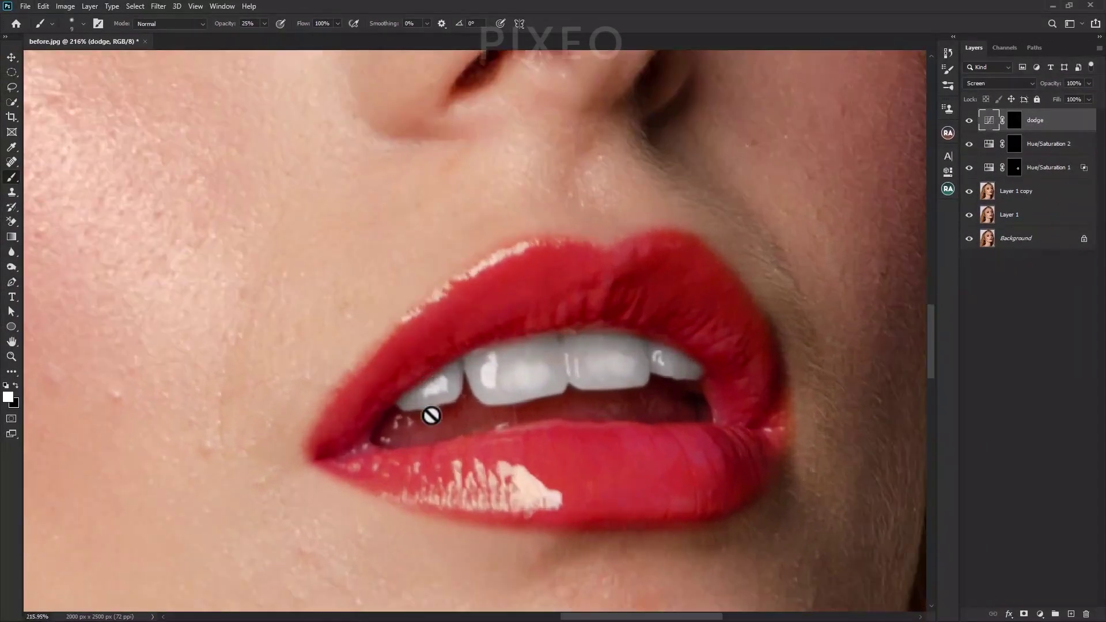
click(1015, 121)
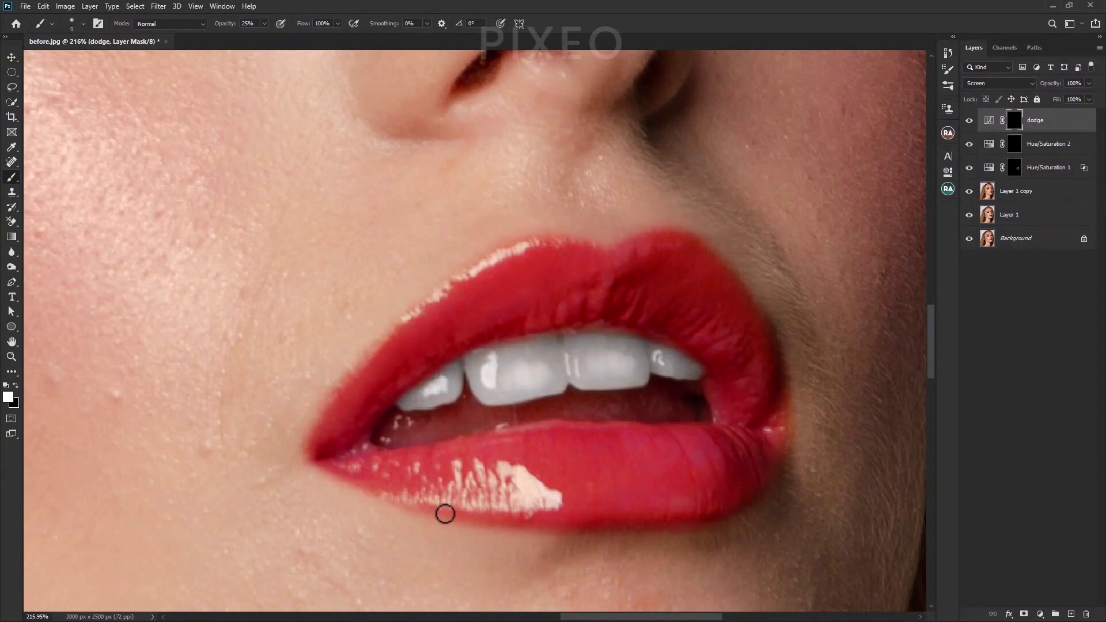
key(bracketright)
key(bracketright)
key(bracketright)
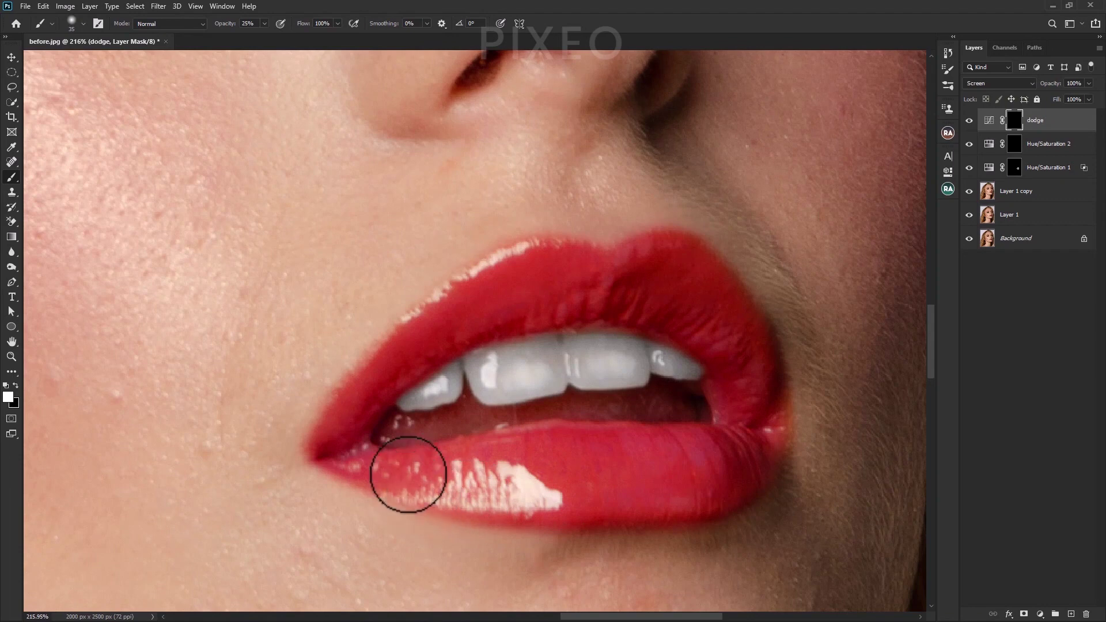
key(bracketleft)
key(bracketleft)
key(bracketleft)
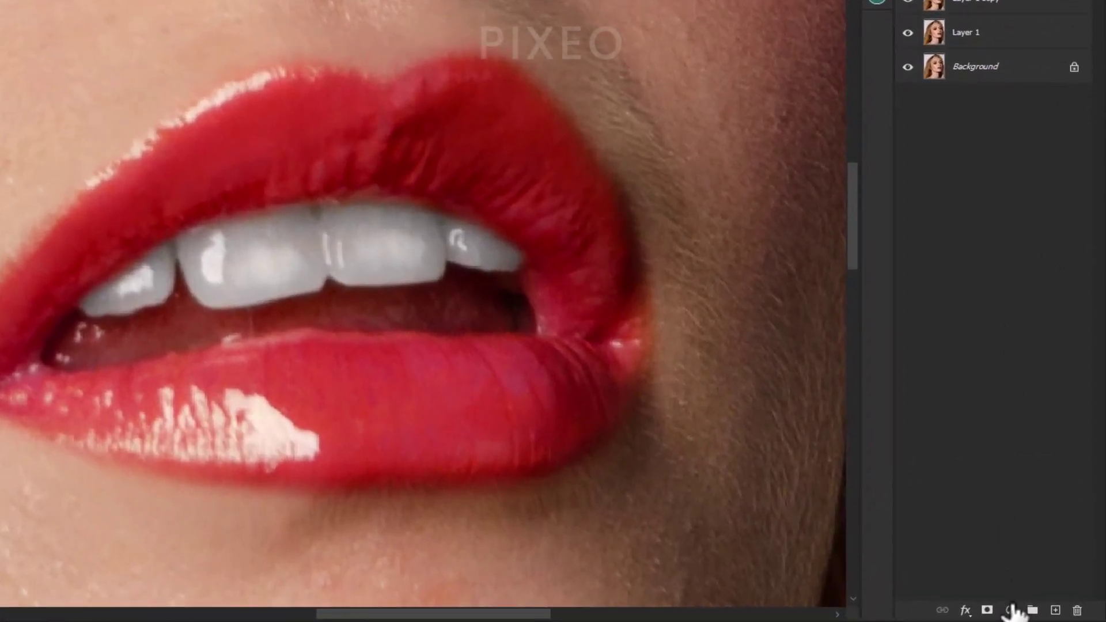
- Add another Curves adjustment layer above the dodge layer and set its blend mode to Multiply
click(1040, 615)
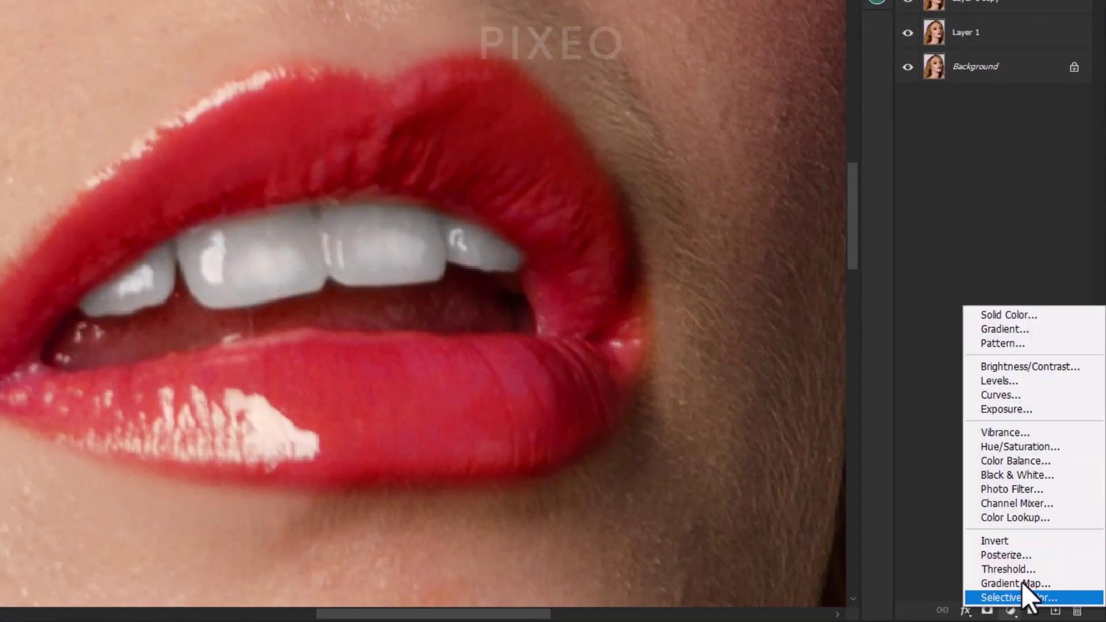
click(1032, 396)
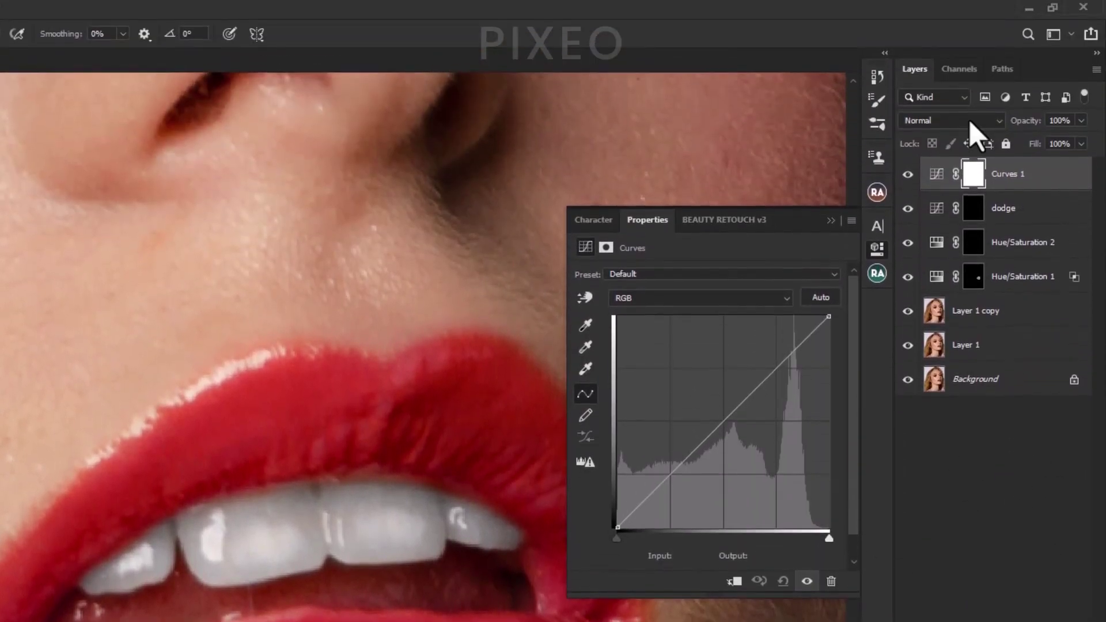
click(970, 120)
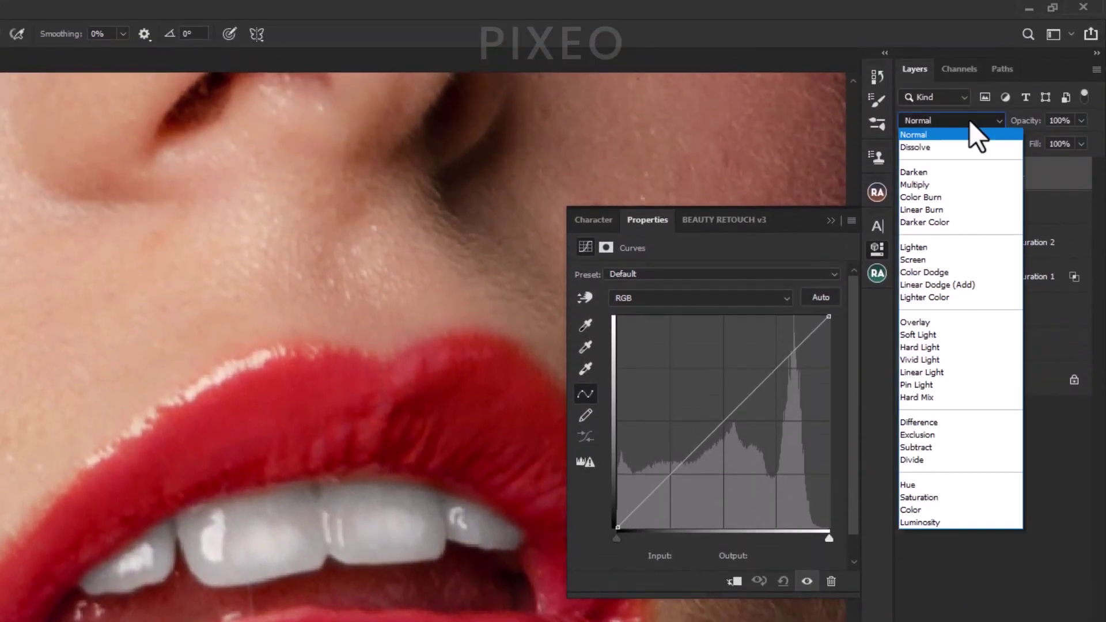
click(962, 190)
- Invert the Multiply-mode Curves layer's mask to black and rename the layer "burn"
click(979, 183)
key(ctrl+i)
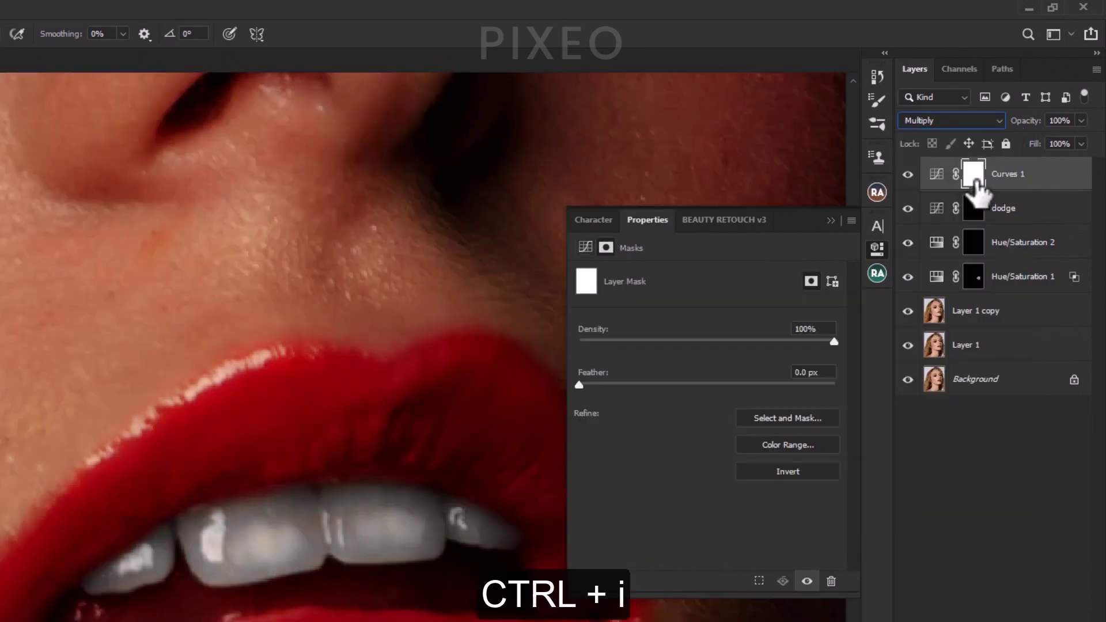
double_click(1004, 176)
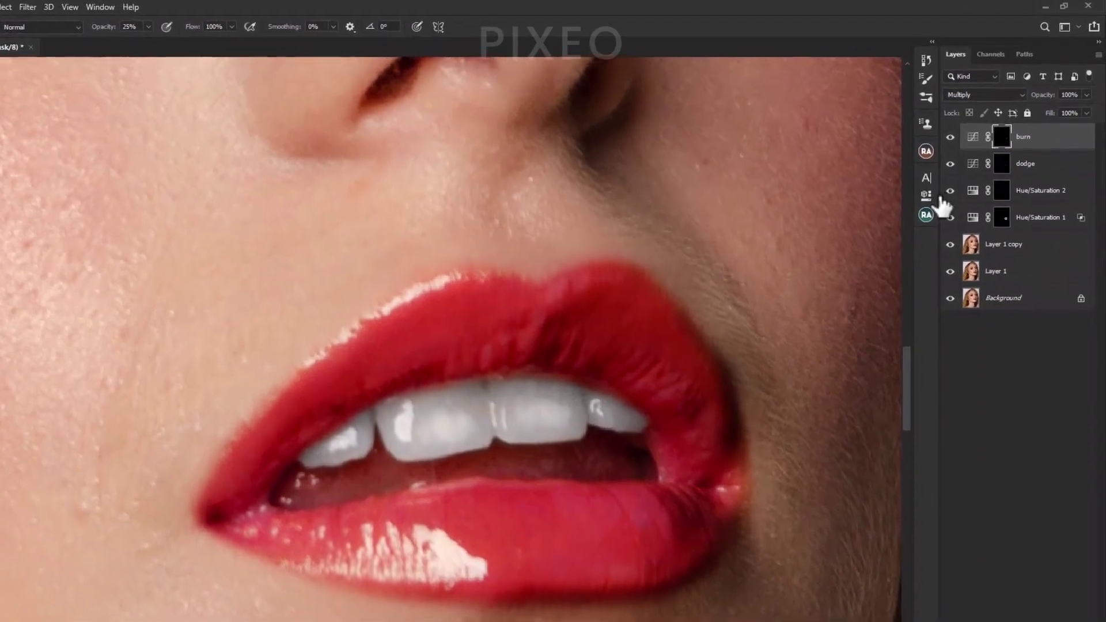
- Soften the burn layer's mask with a feather of 8.0 px
click(948, 172)
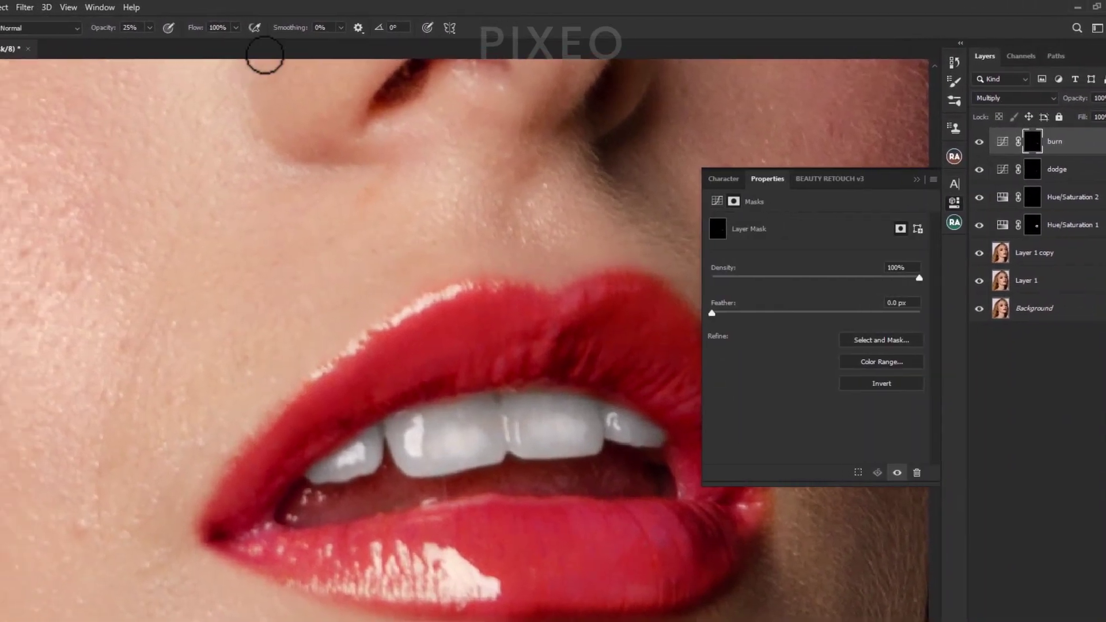
click(65, 7)
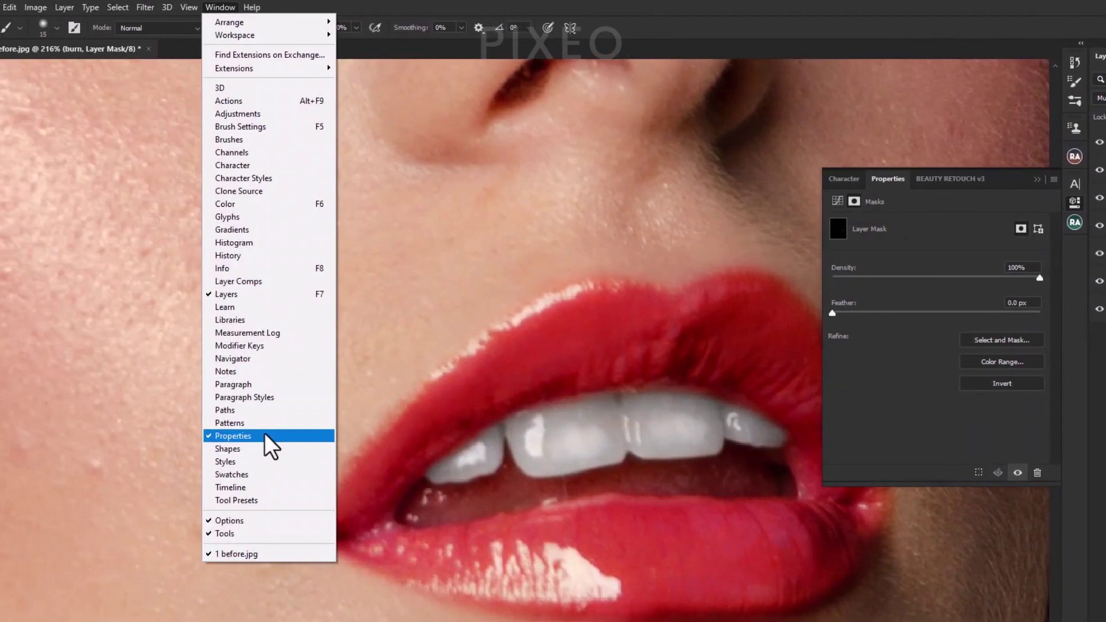
click(229, 9)
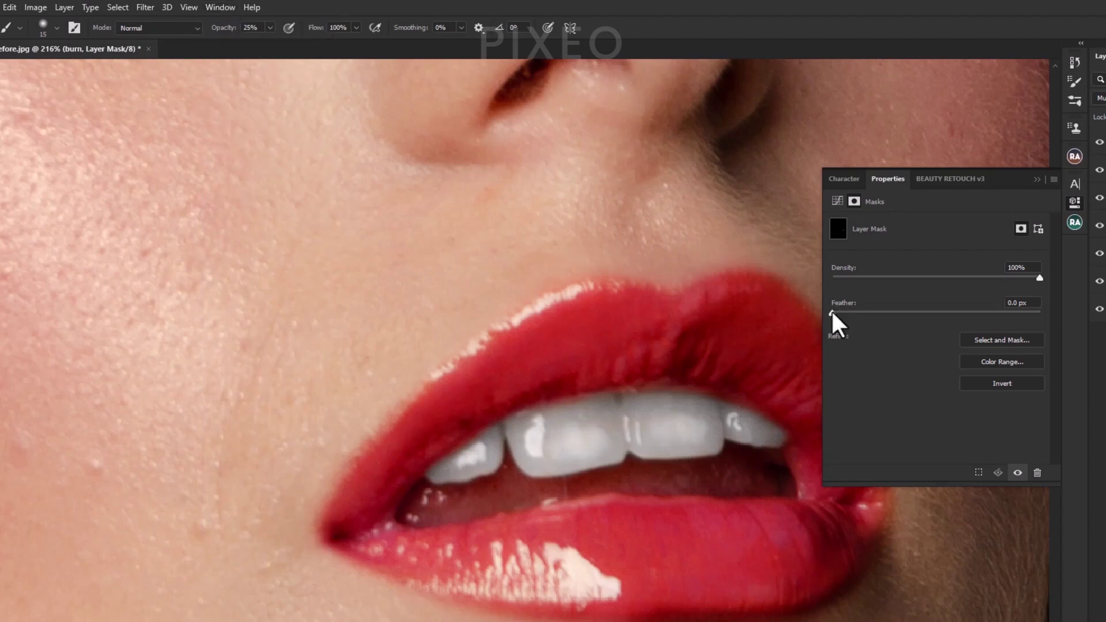
drag(861, 312, 887, 312)
drag(838, 304, 856, 308)
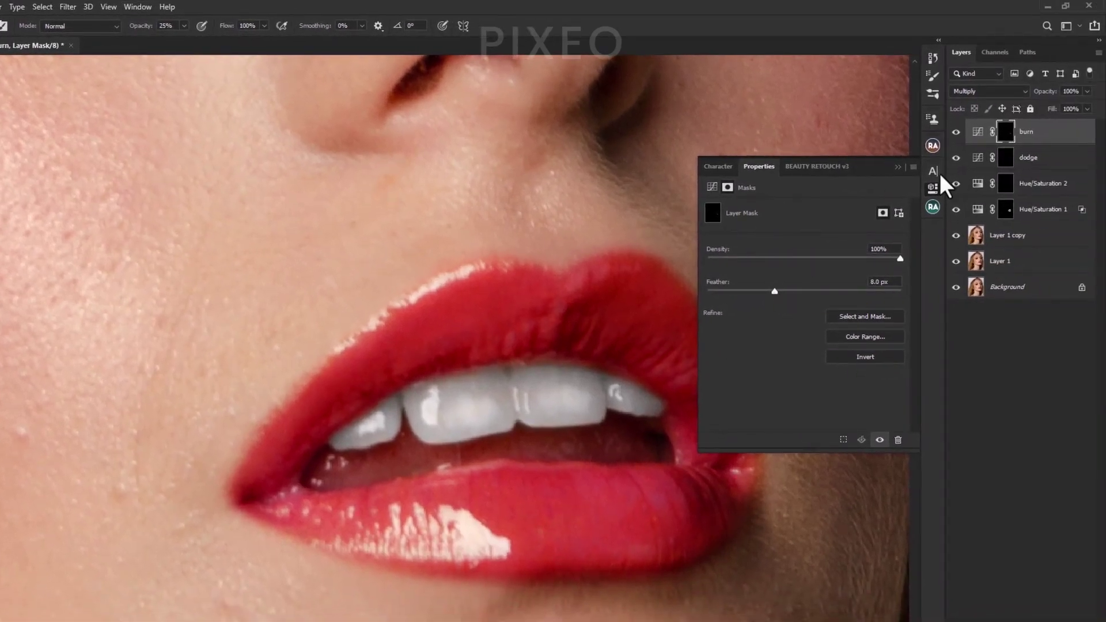
click(897, 167)
- Soften the dodge layer's mask with a feather of 8.3 px
click(1005, 158)
click(933, 188)
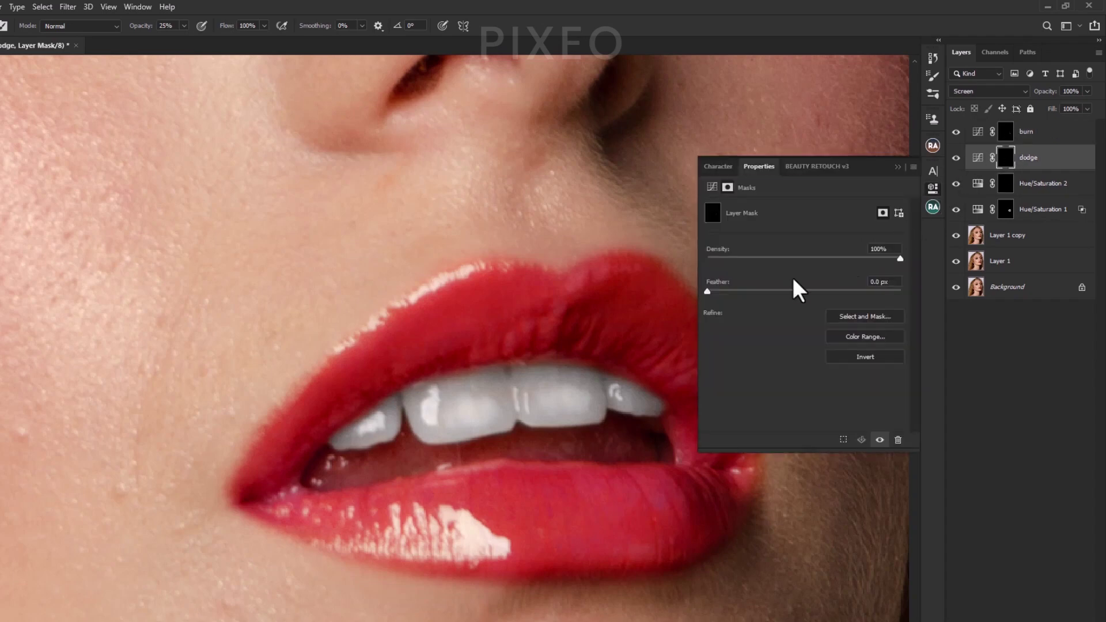
mouse_move(793, 291)
mouse_down()
mouse_move(708, 292)
mouse_move(776, 290)
mouse_up()
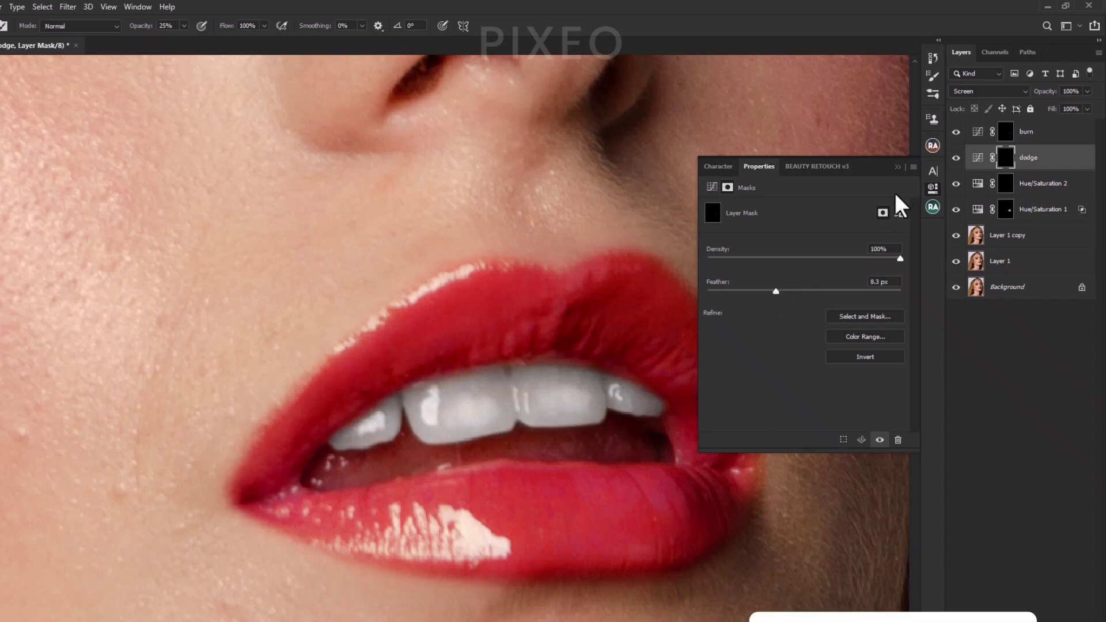
click(898, 166)
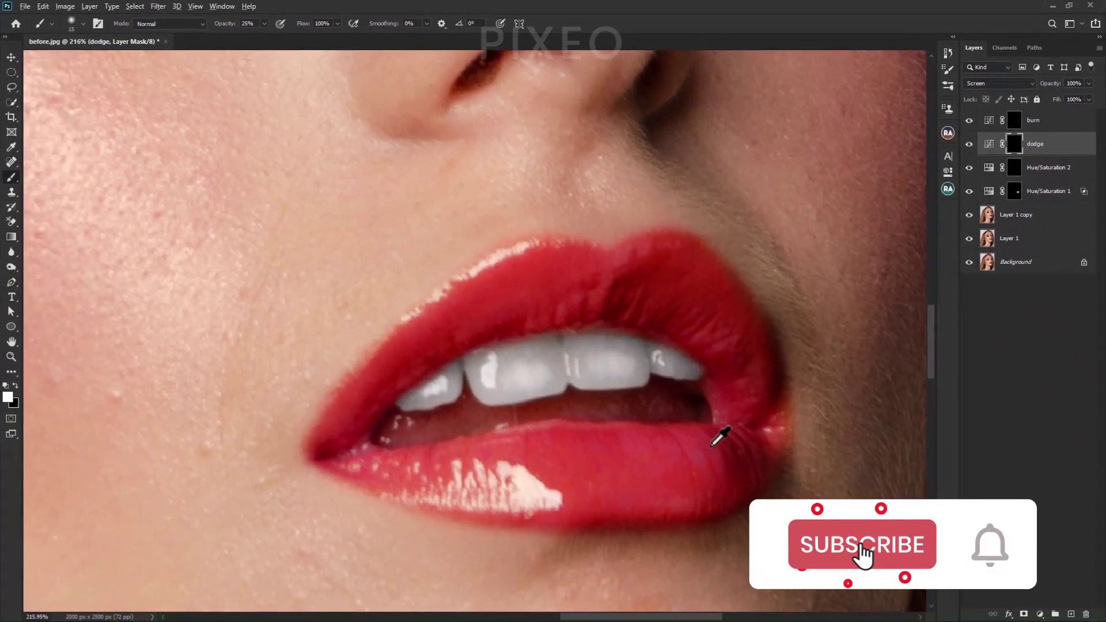
- Compare the retouched mouth with the original by showing only the Background layer, then restore all layers' visibility
scroll(691, 447, down, 4)
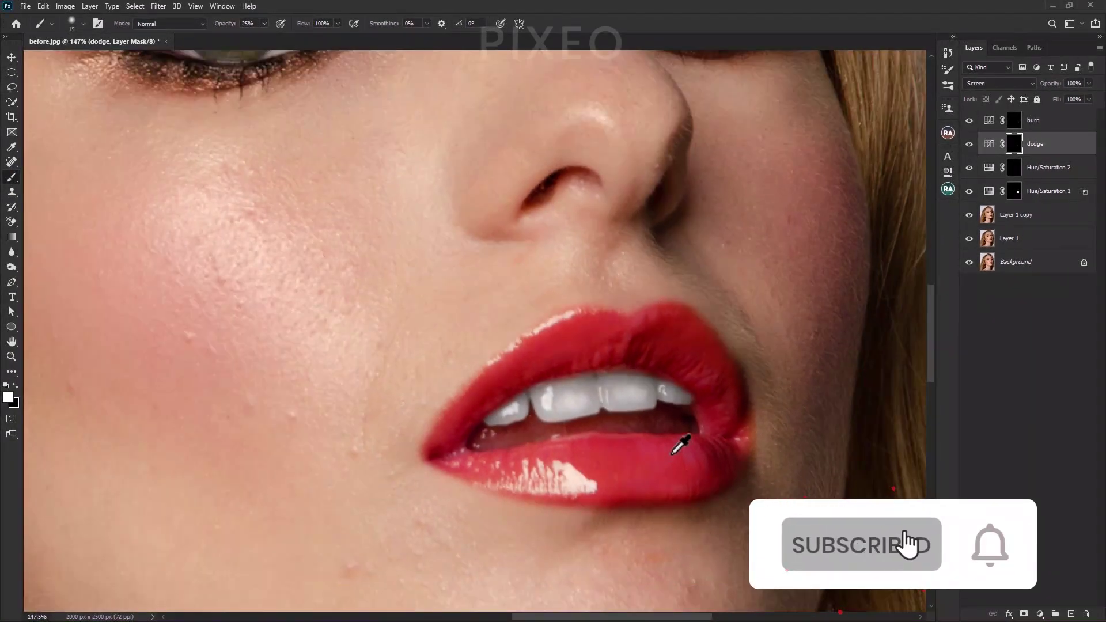
scroll(713, 501, down, 2)
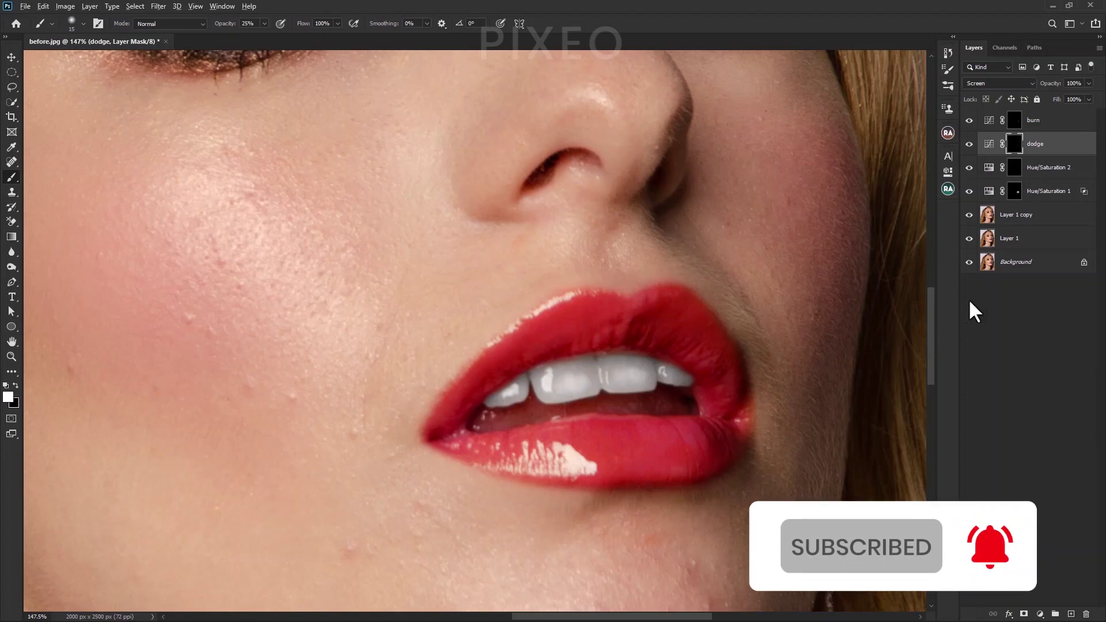
alt+click(970, 262)
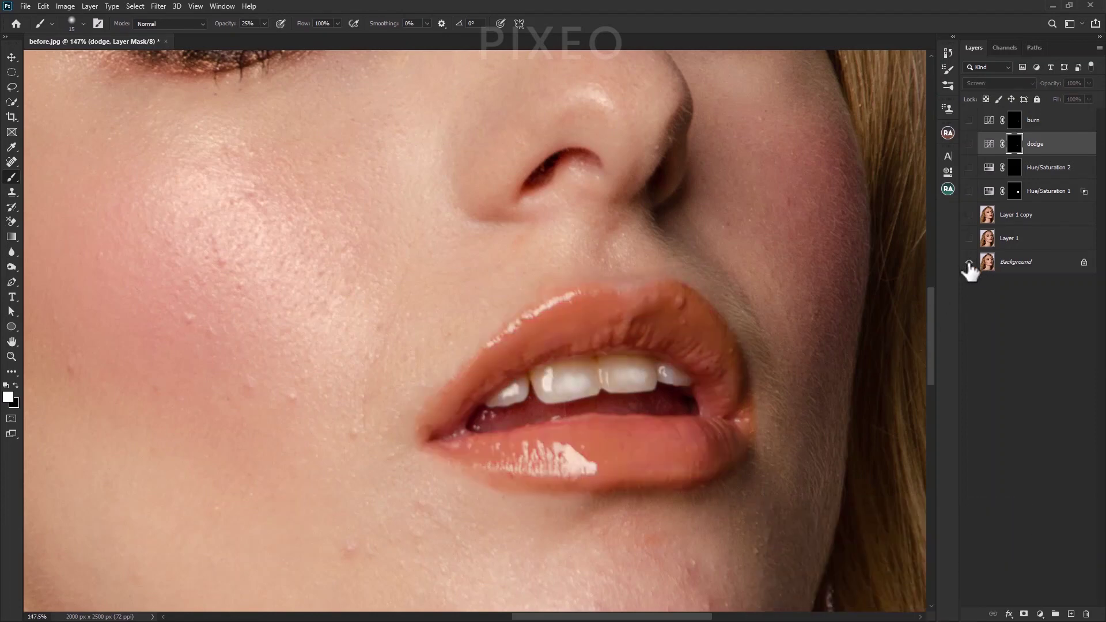
alt+click(969, 263)
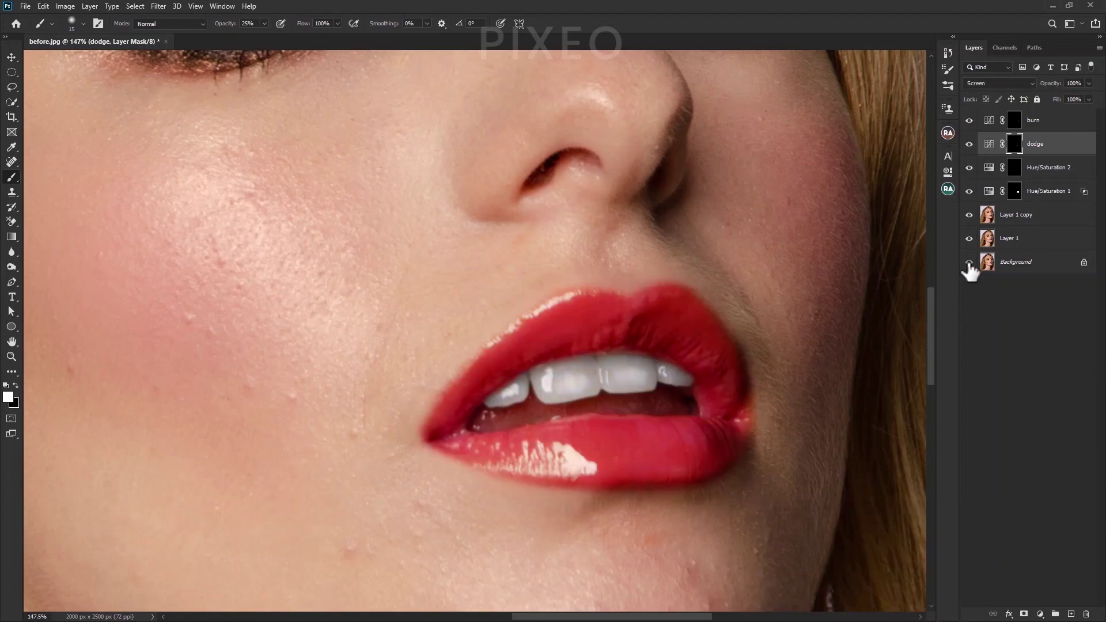